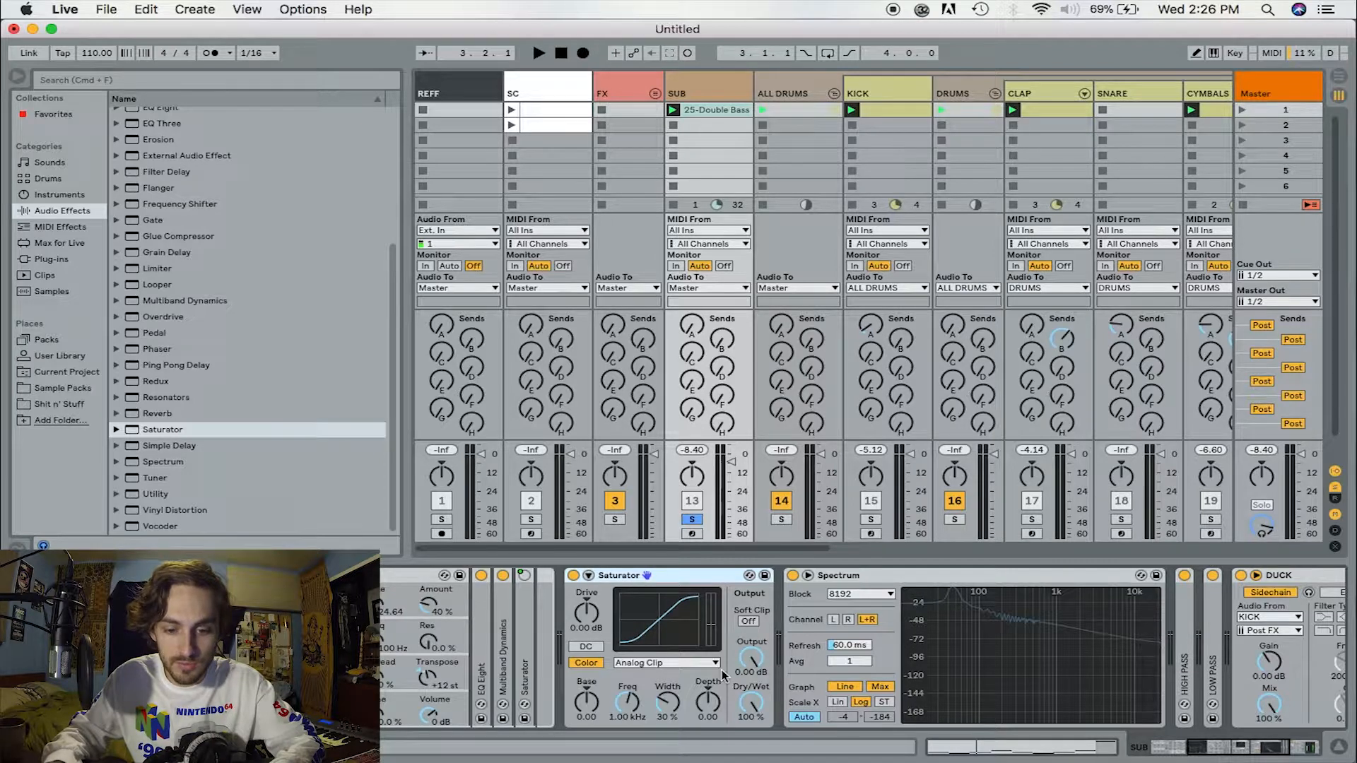
Switch the SUB Saturator's curve type through Soft Sine, Medium Curve, Hard Curve, Sinoid Fold and Digital Clip to compare their shapes
left_click(589, 616)
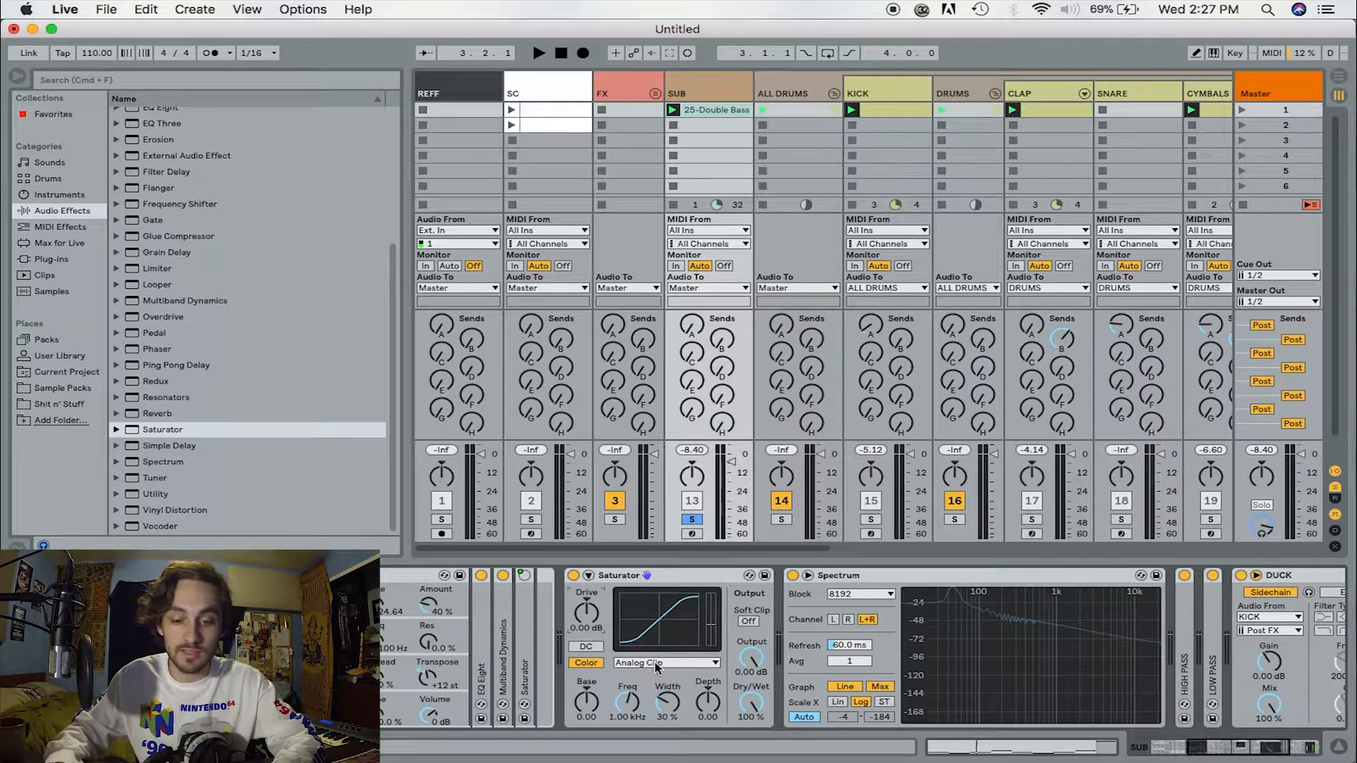
left_click(689, 670)
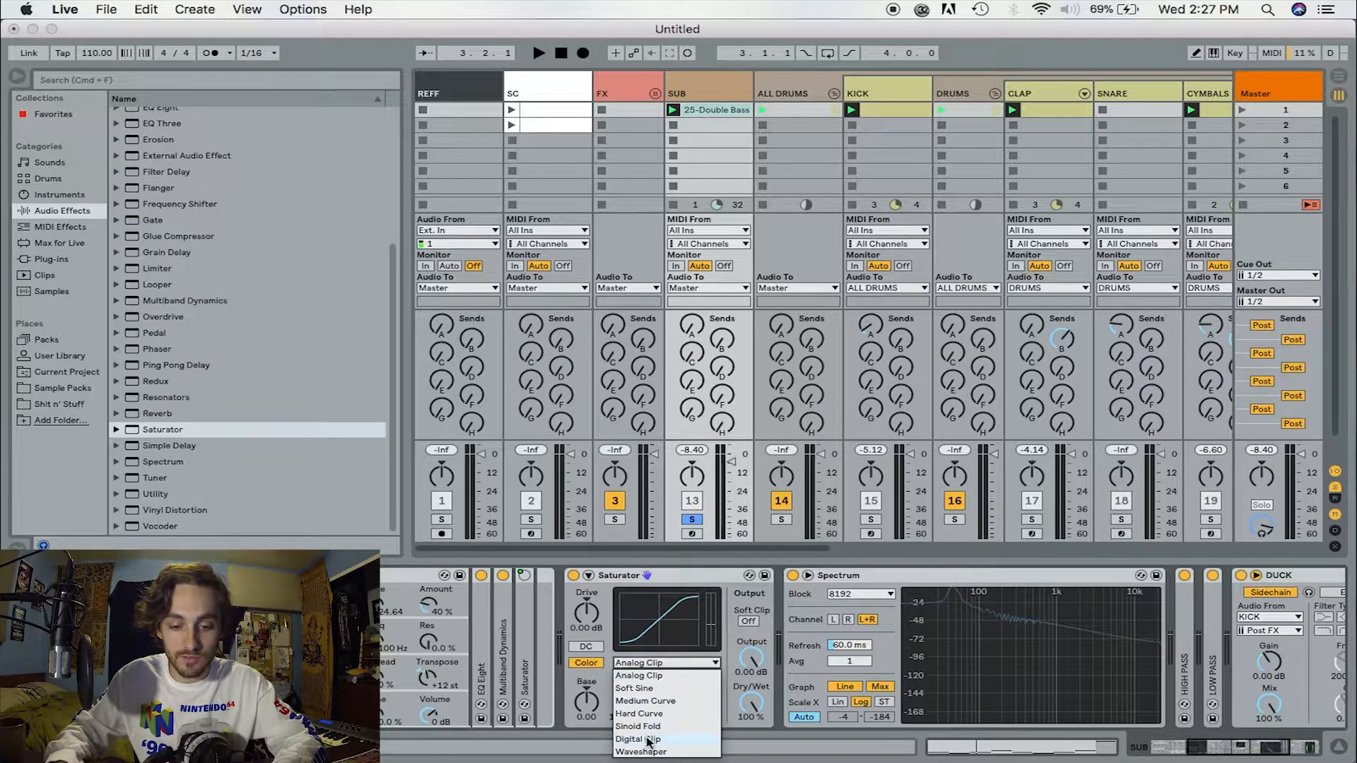
left_click(647, 688)
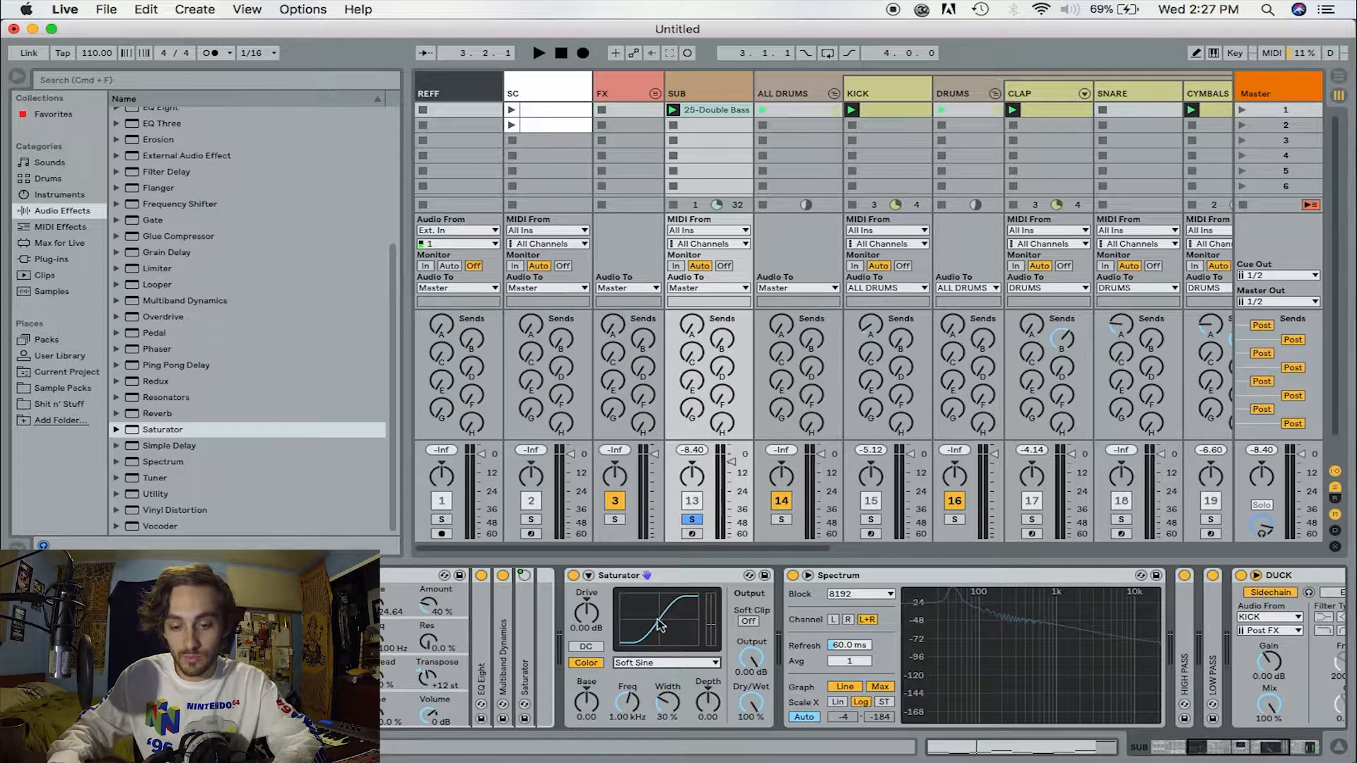
left_click(665, 663)
left_click(664, 700)
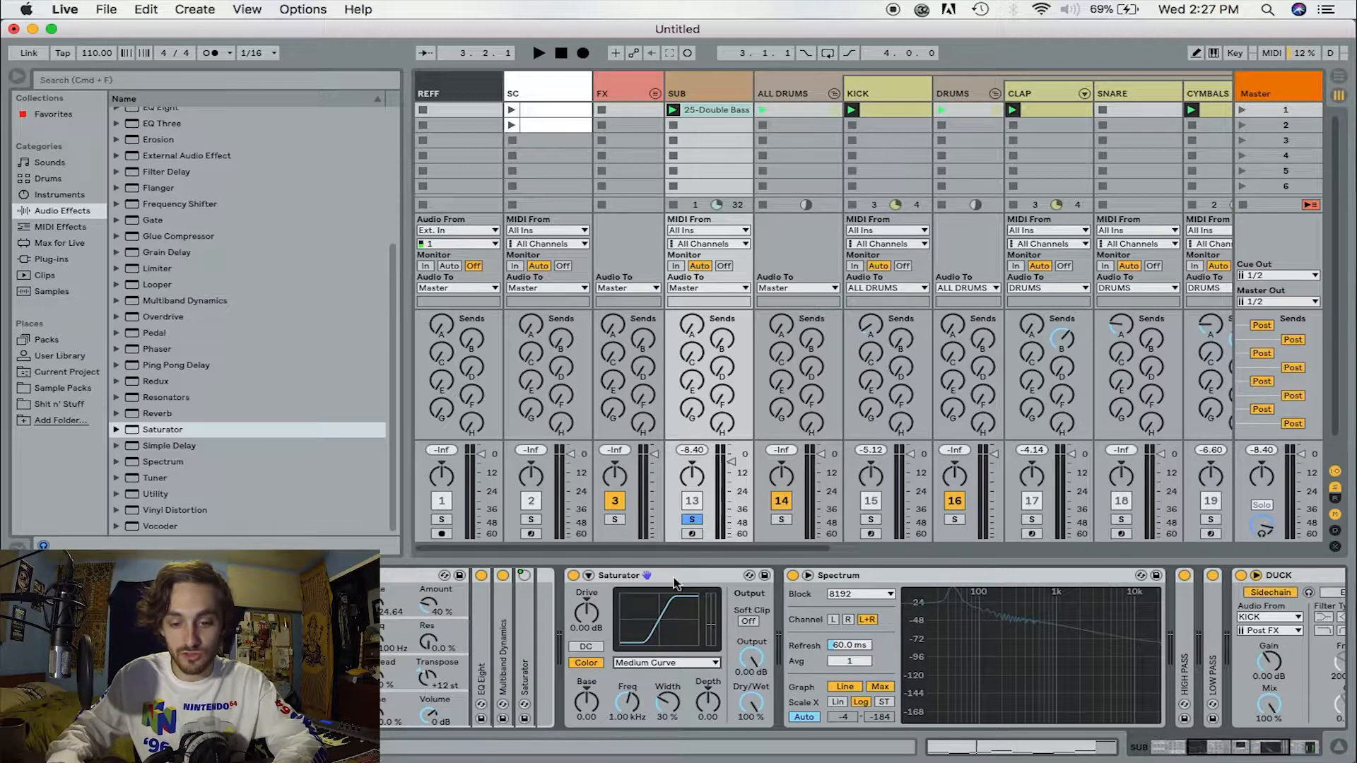
left_click(676, 663)
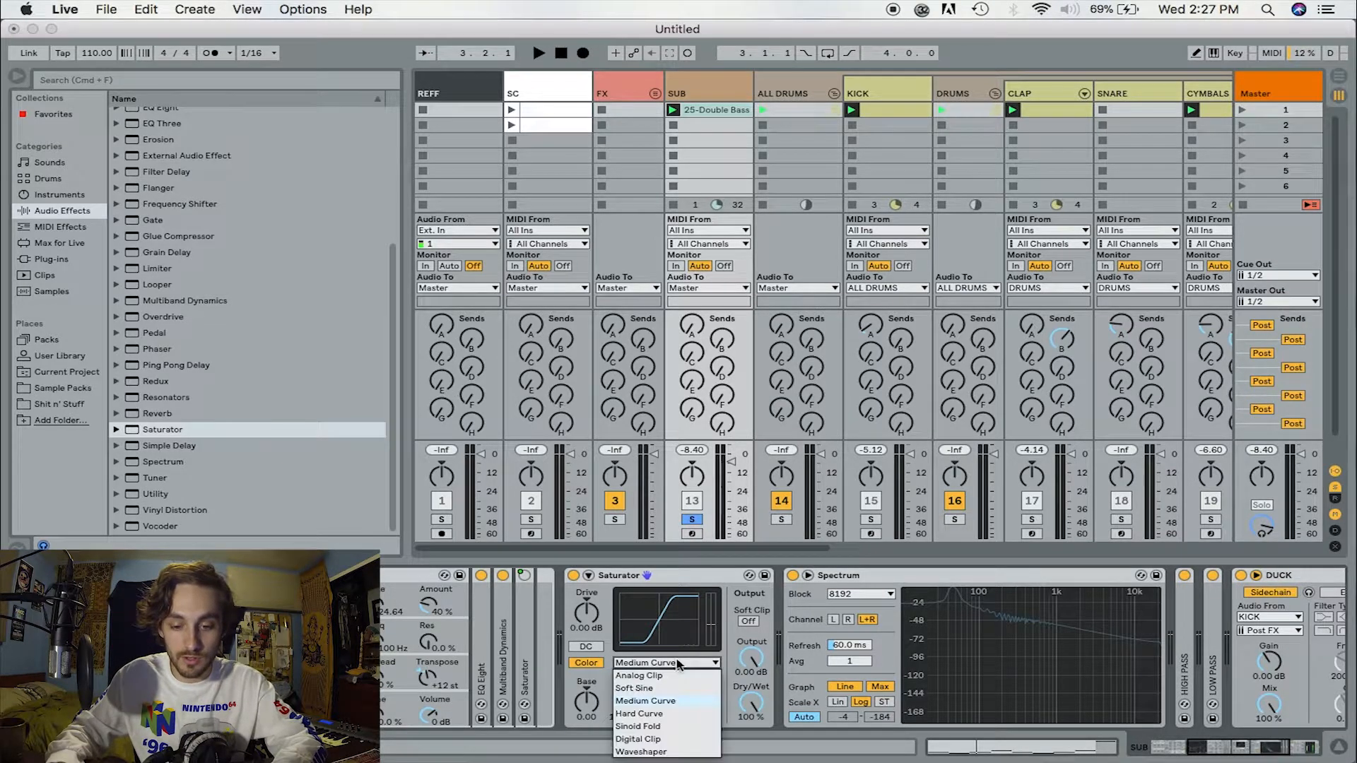
left_click(663, 714)
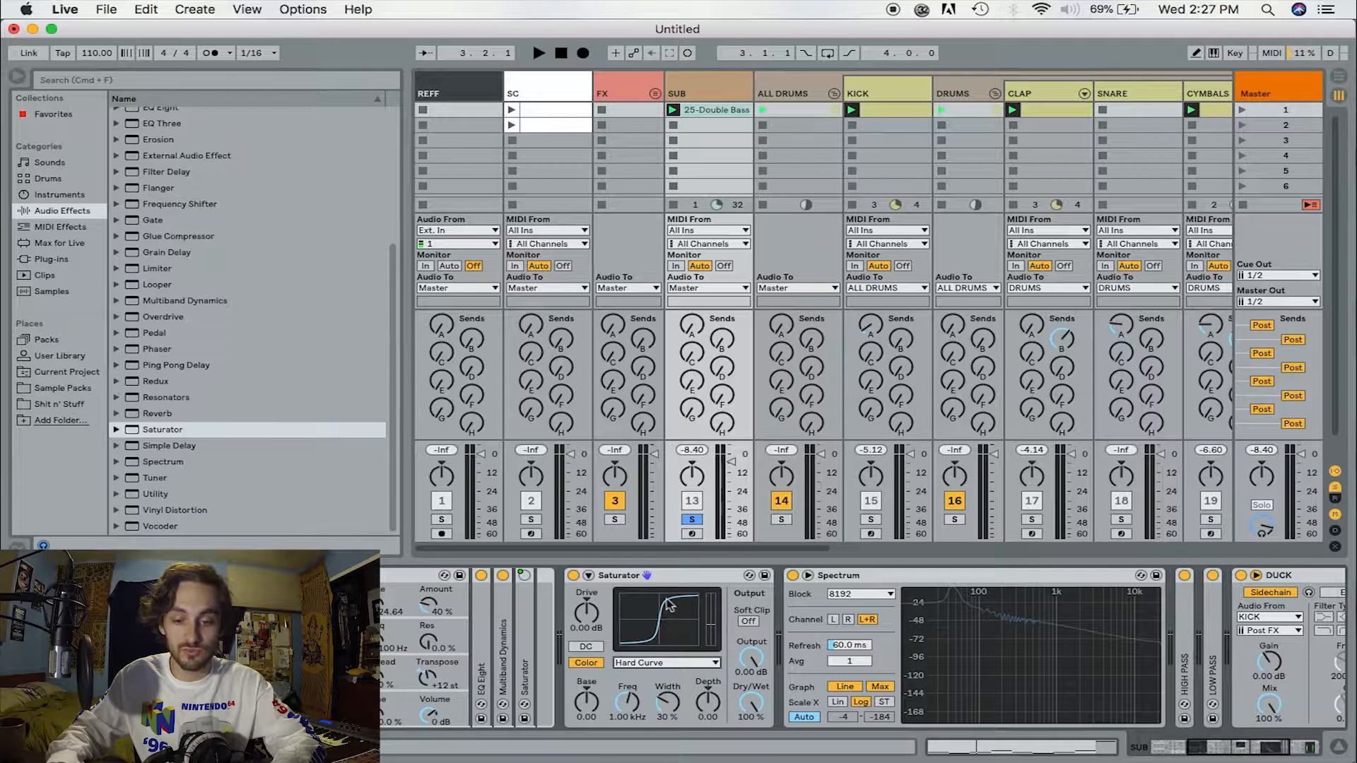
left_click(660, 663)
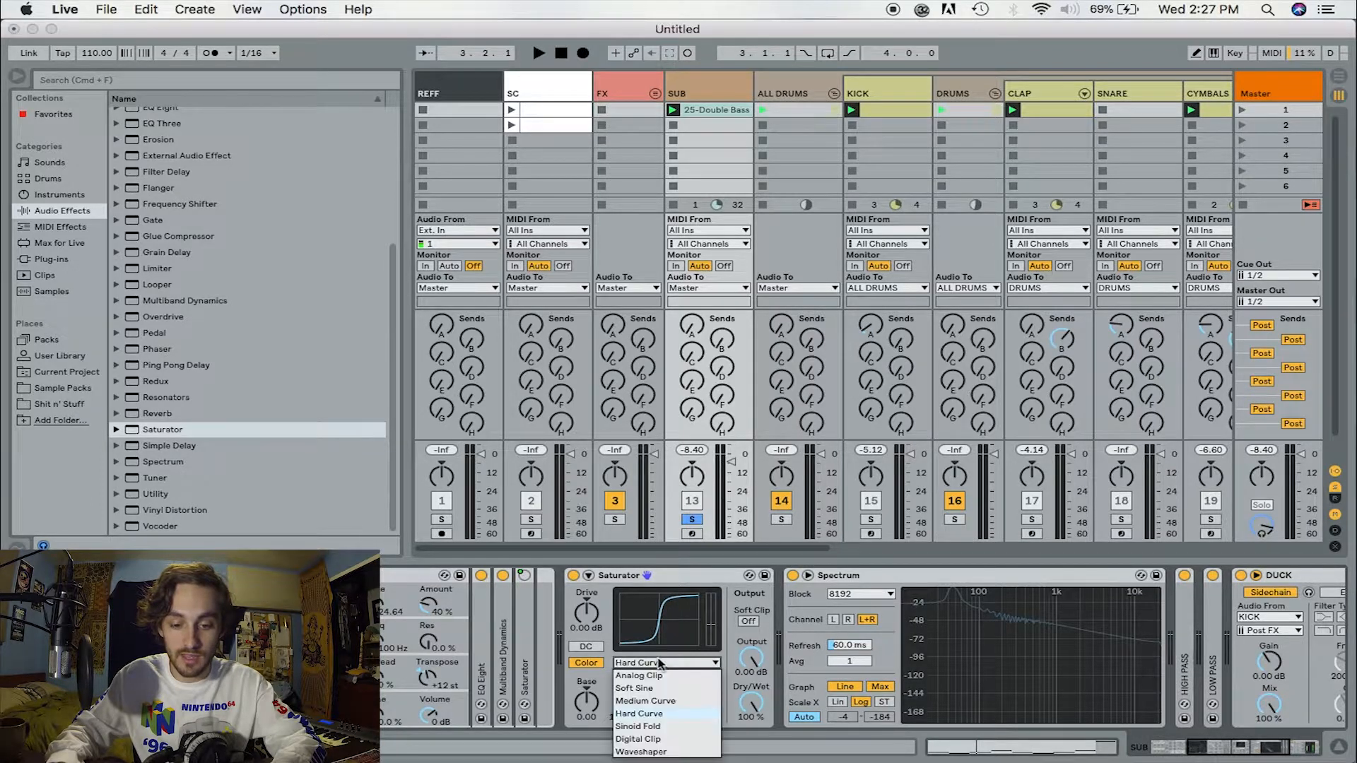
left_click(656, 726)
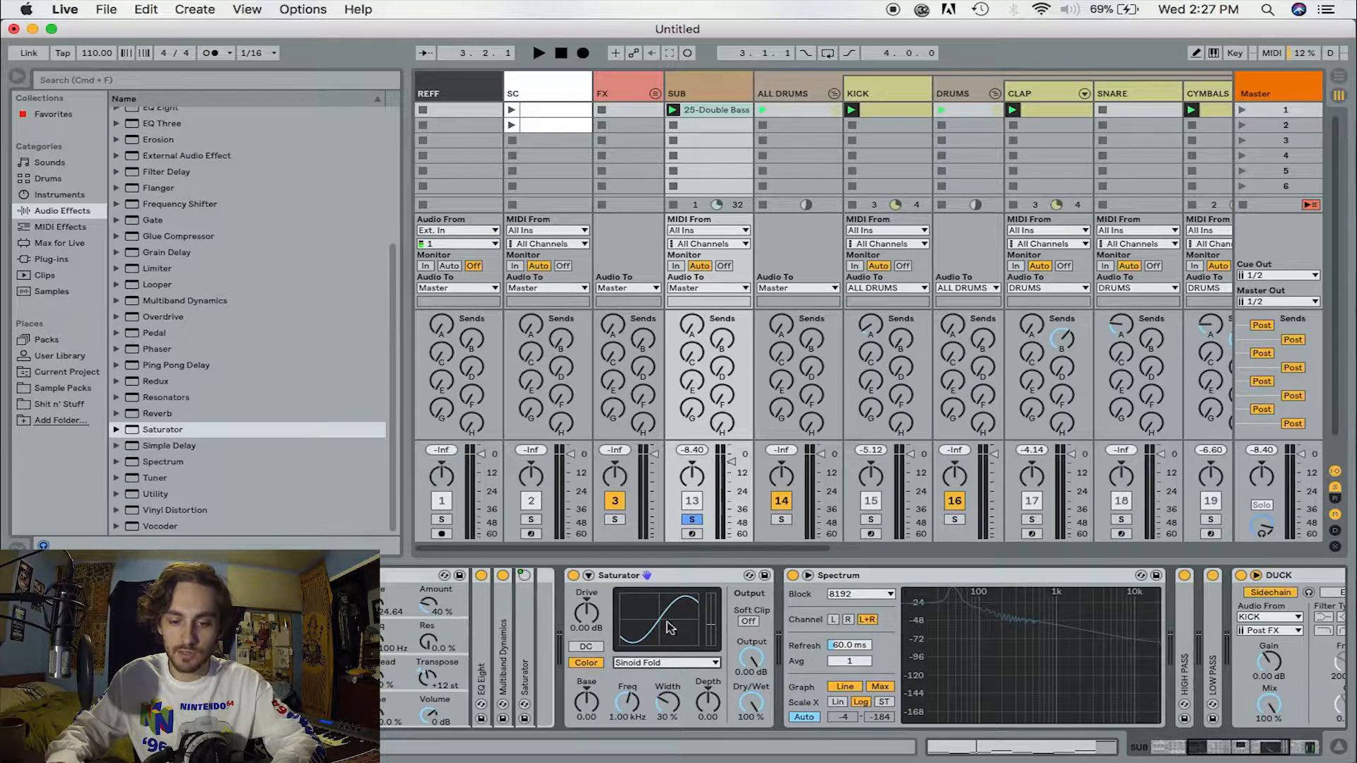
left_click(661, 663)
left_click(662, 735)
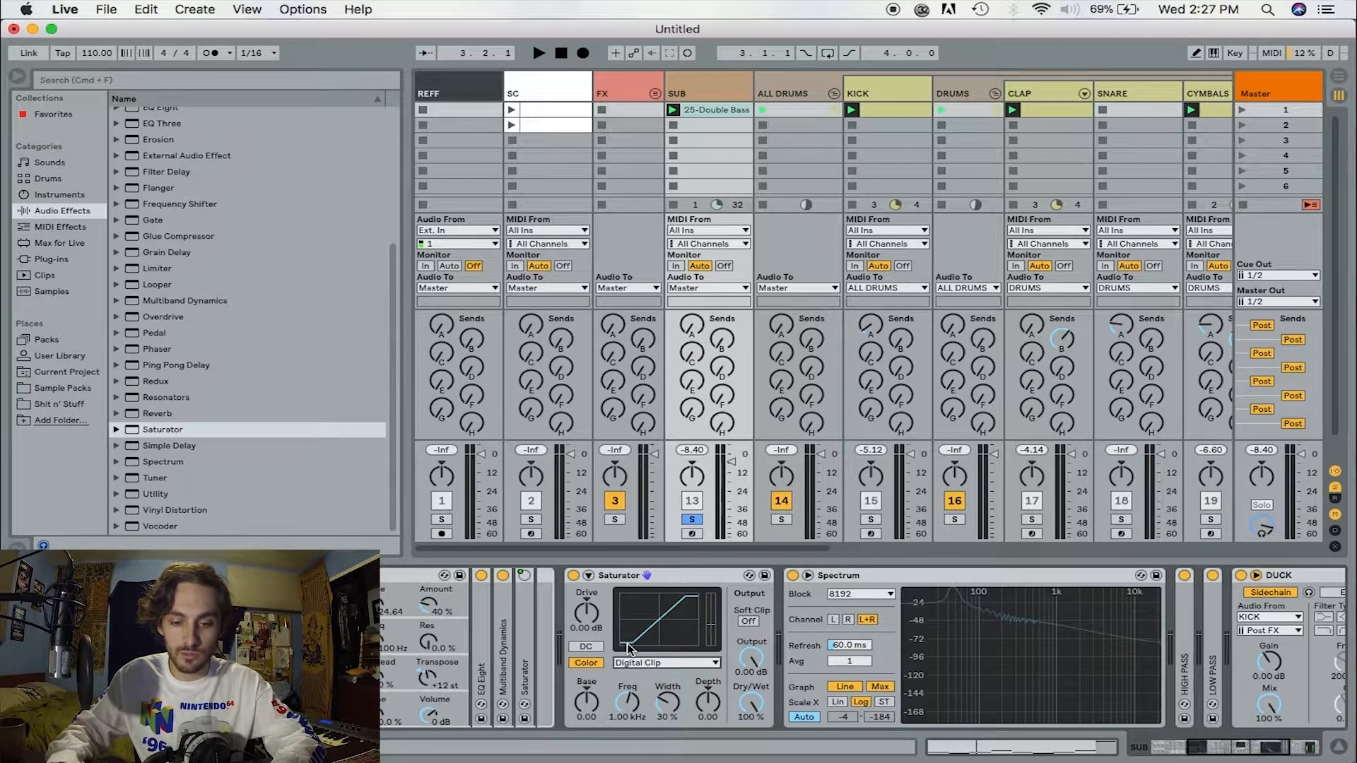
Switch the Saturator to Waveshaper, expand its extra controls, and set Curve 74.2 %, Depth 100 %, Damp 18.8 % and Lin 76.6 %
left_click(662, 665)
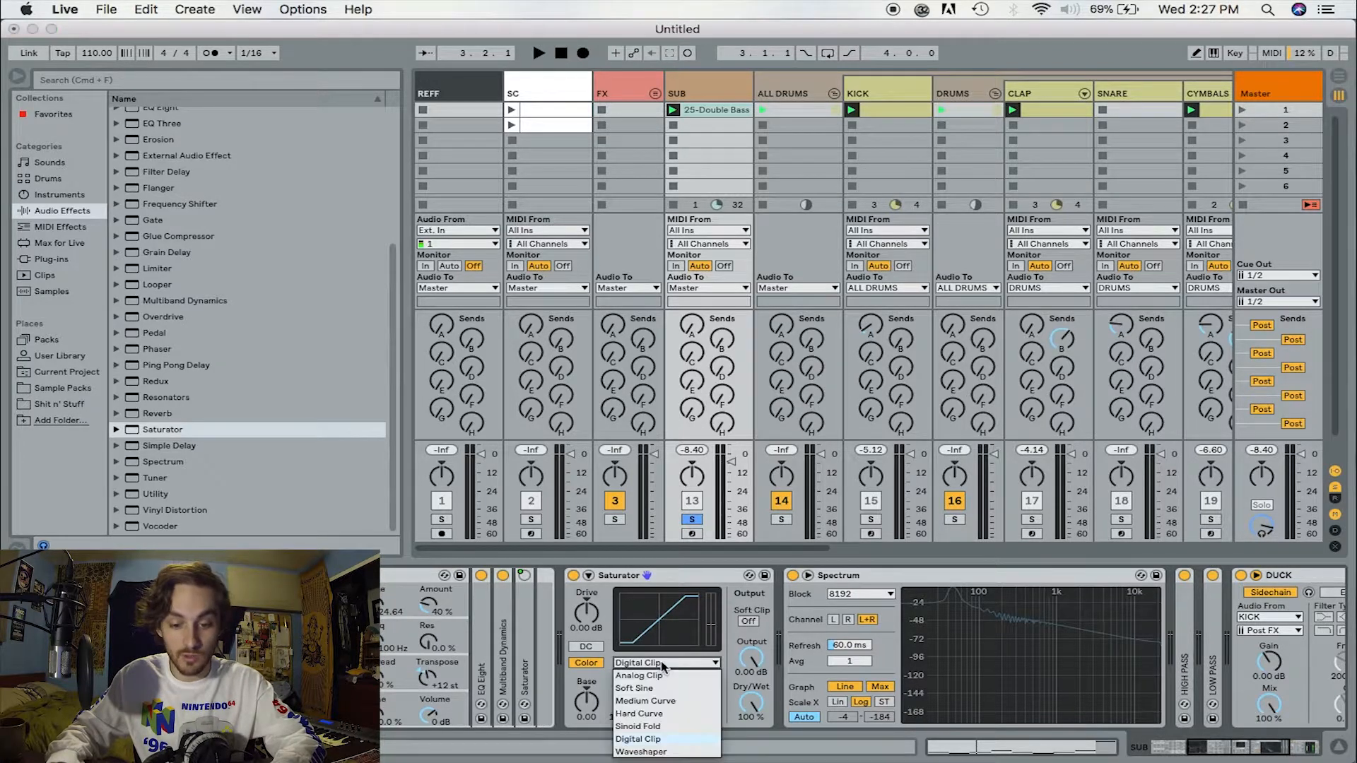
left_click(653, 752)
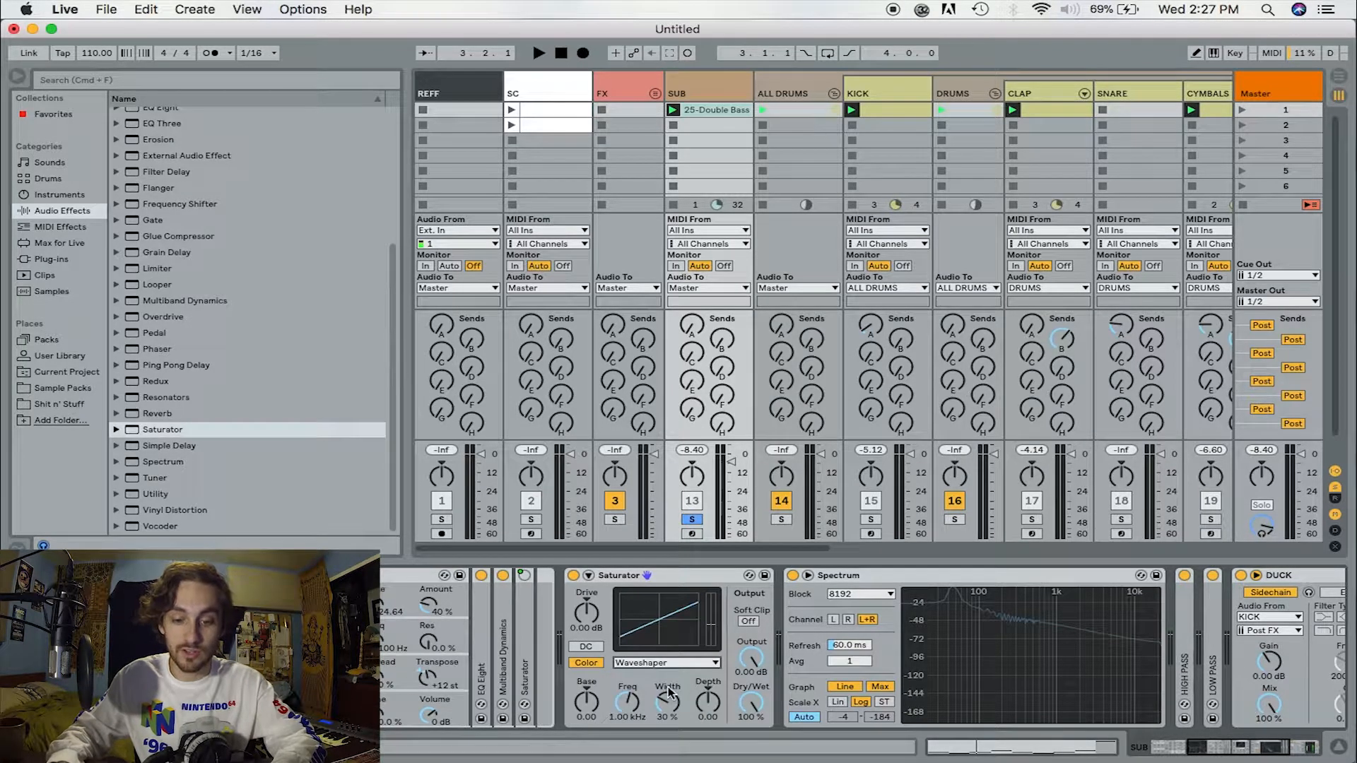
left_click(589, 576)
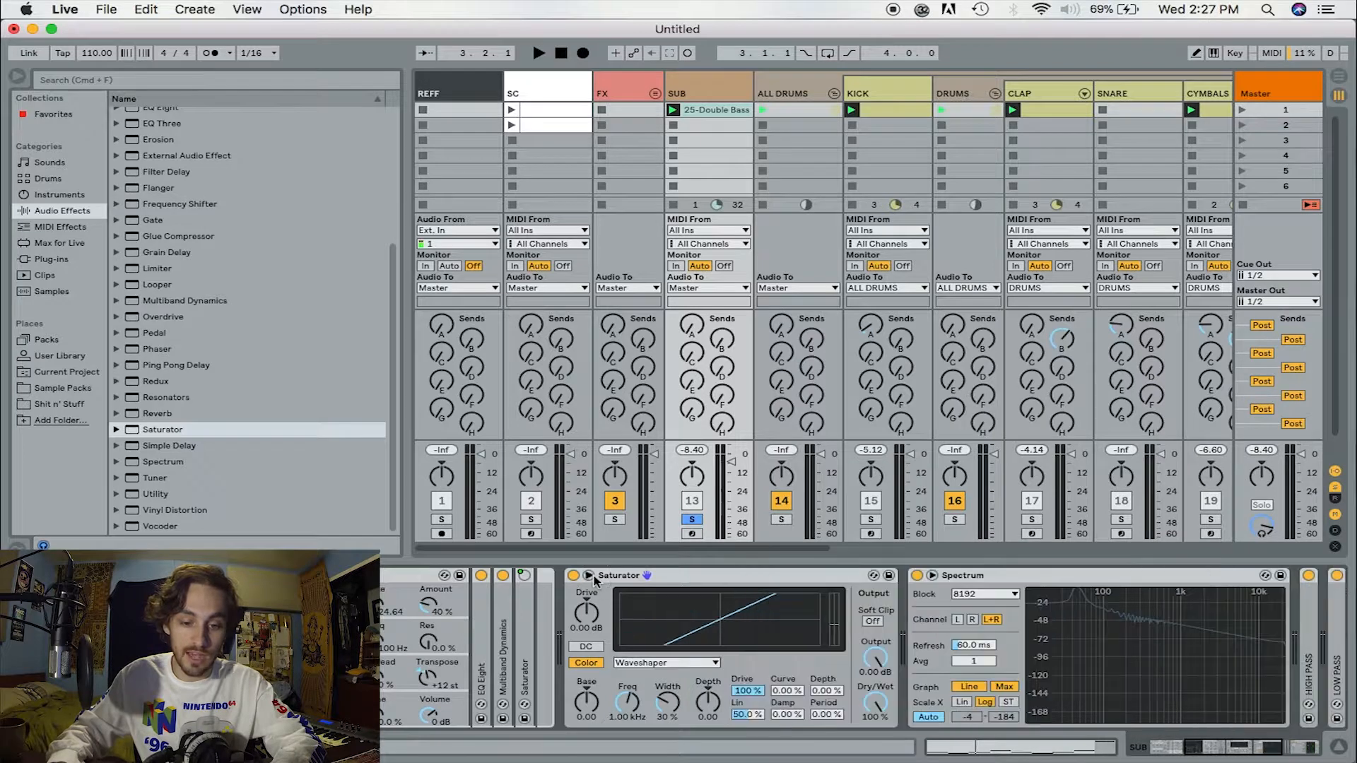
left_click_drag(791, 694, 821, 605)
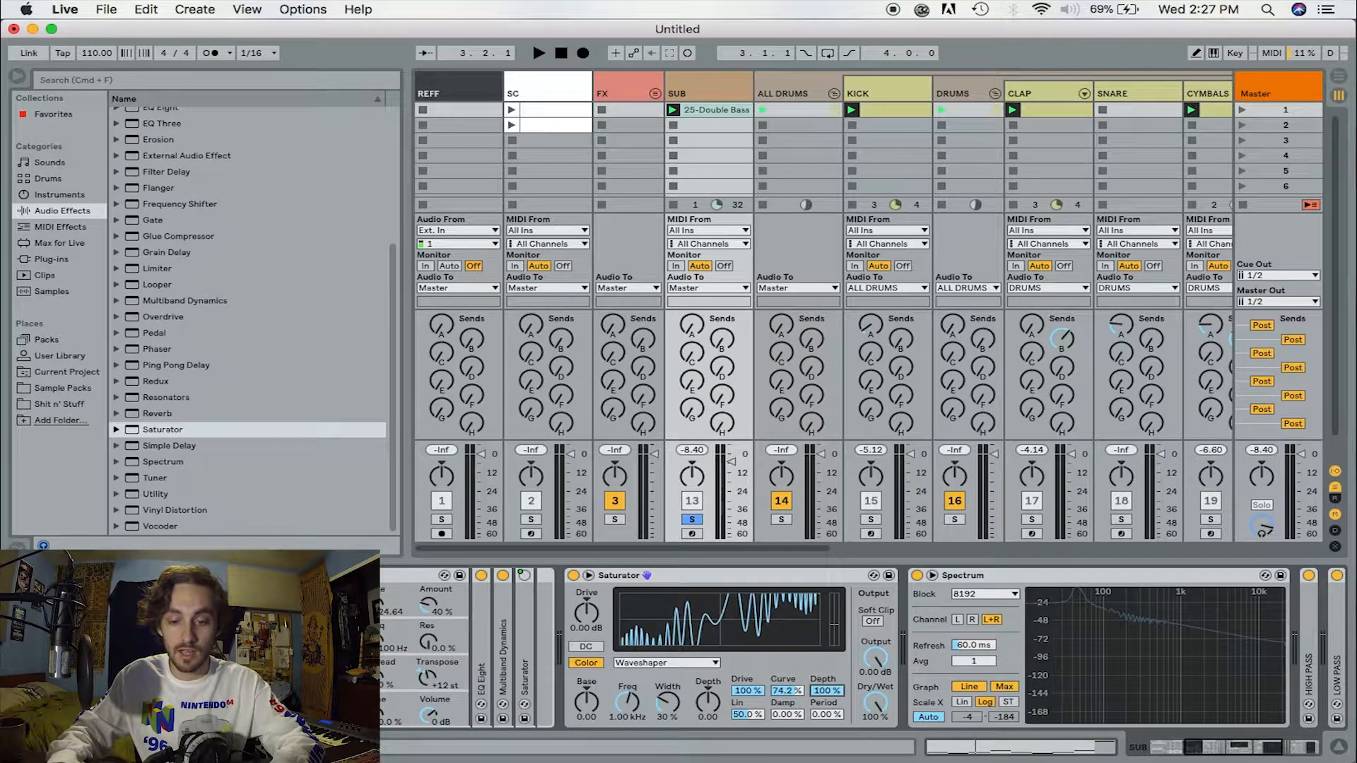
left_click_drag(785, 715, 751, 692)
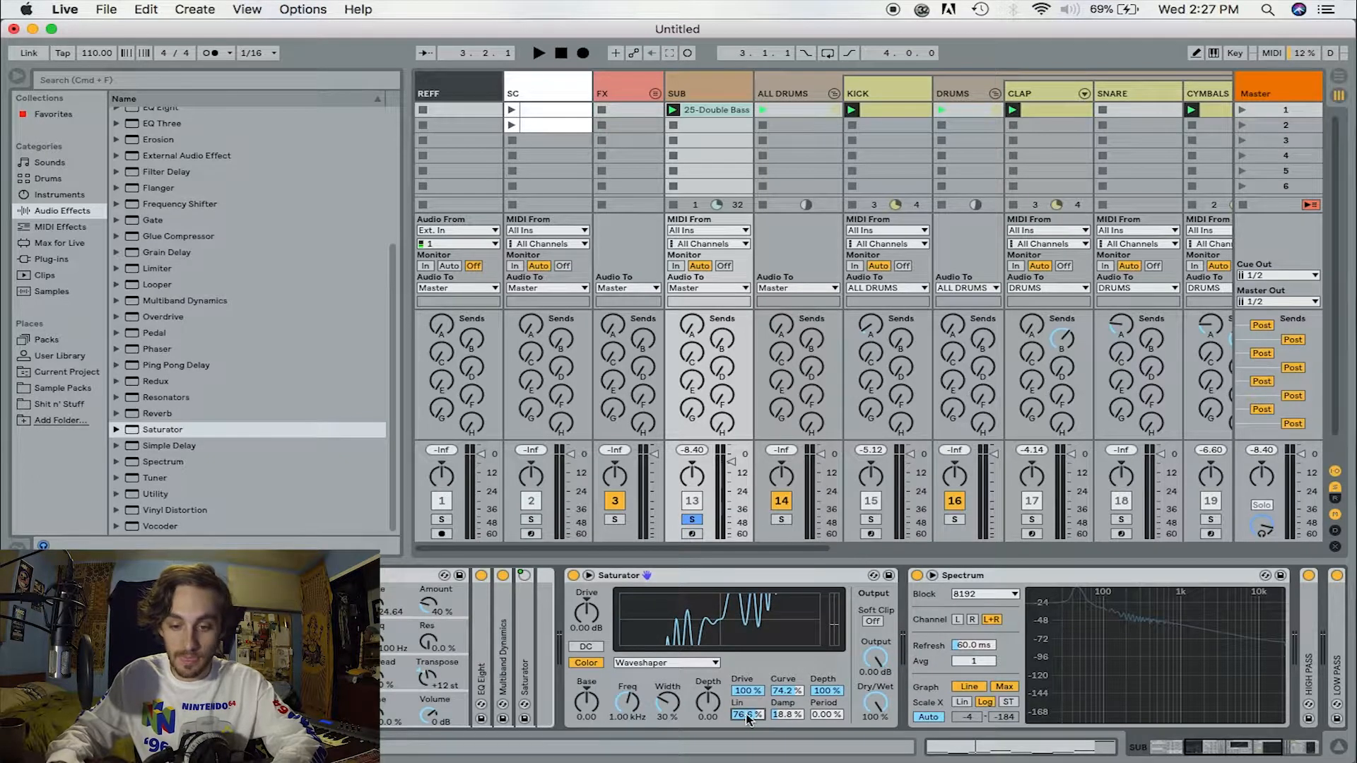
Set the Saturator's curve type to Analog Clip and collapse the device's extra waveshaper controls
left_click(647, 663)
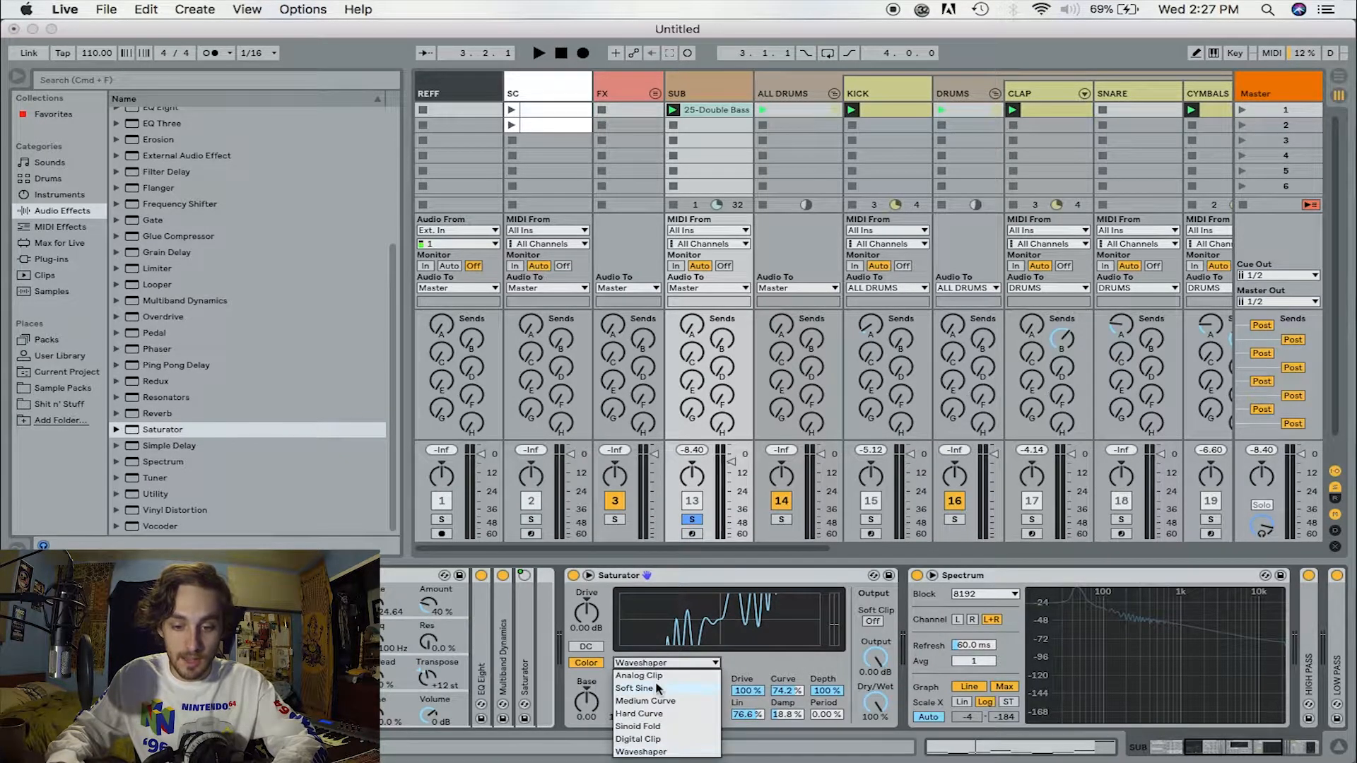
left_click(638, 676)
left_click(589, 576)
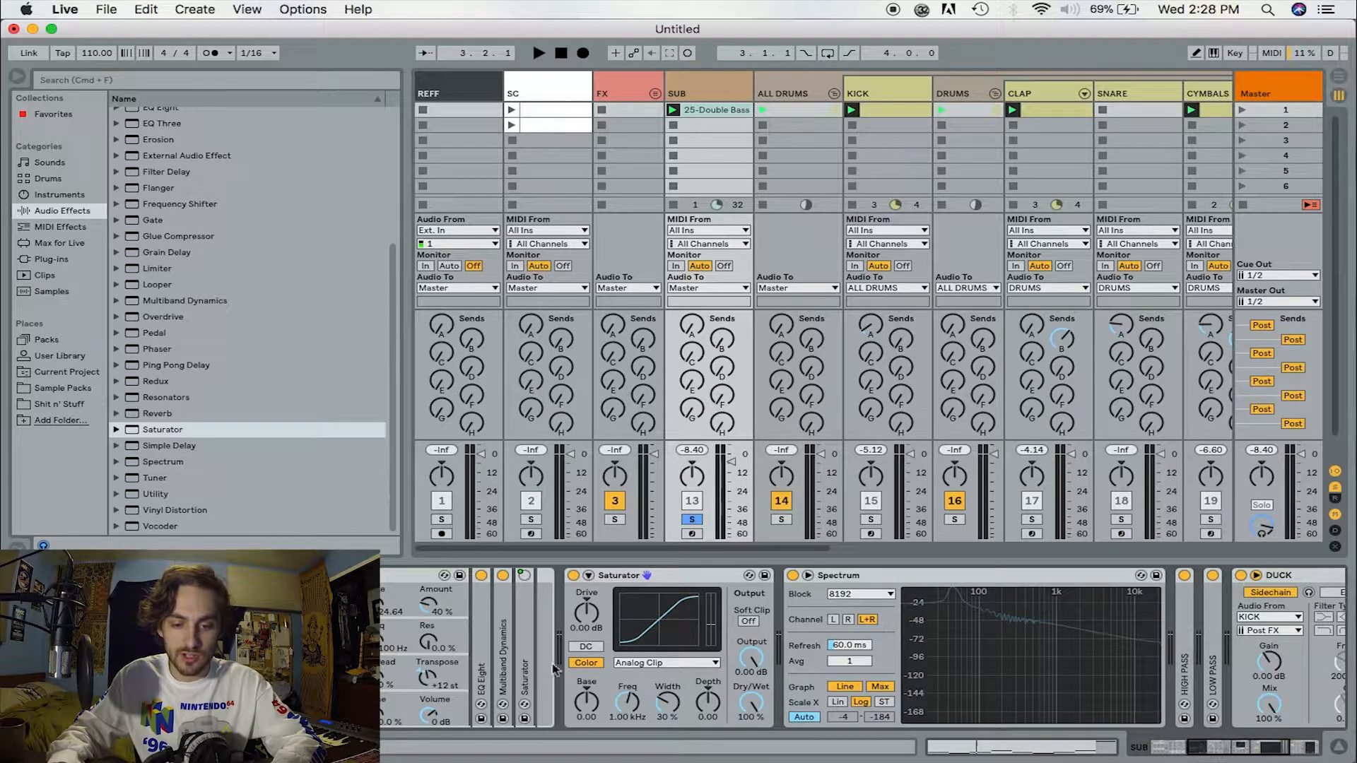
Toggle the Saturator's DC filter and Soft Clip option on and off again to demonstrate them
left_click(594, 649)
left_click(590, 648)
left_click(590, 649)
left_click(590, 648)
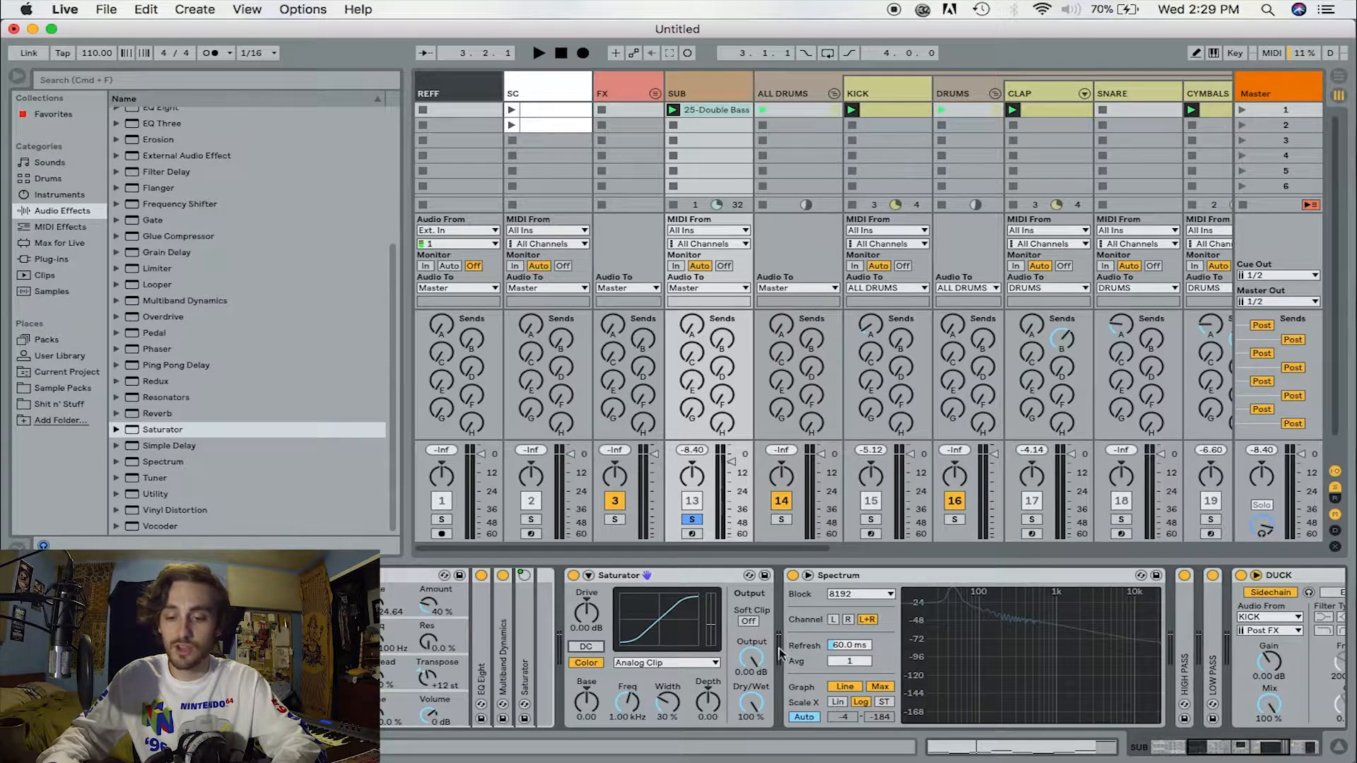
left_click(748, 622)
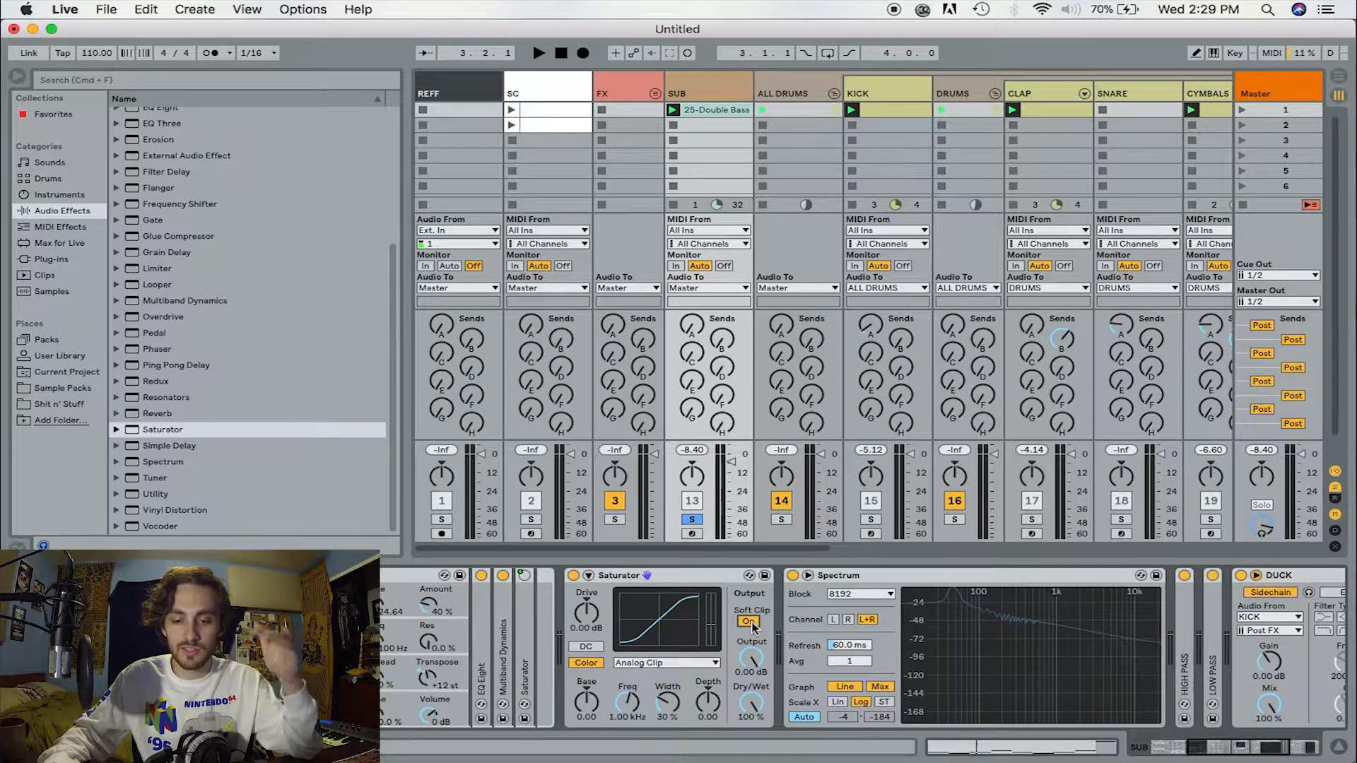
left_click(752, 623)
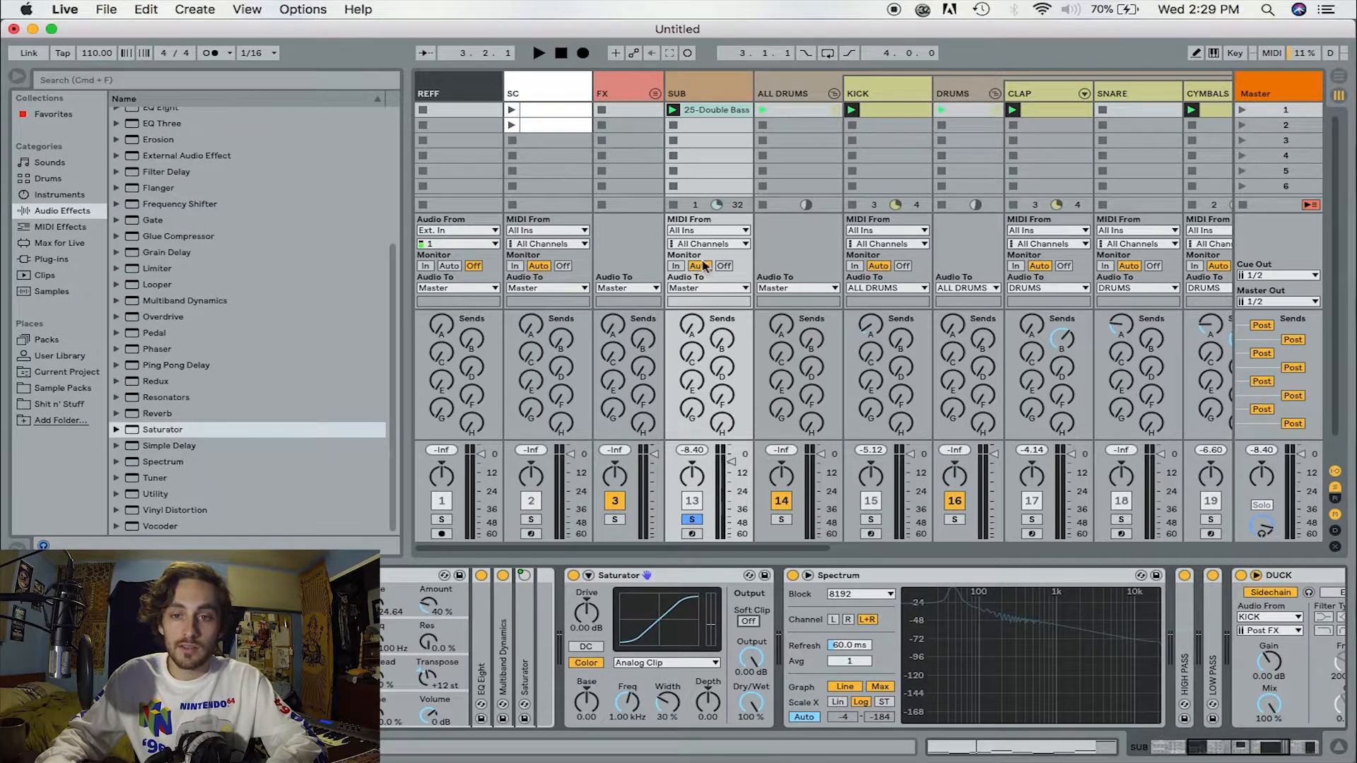
scroll(697, 277, "right", 10)
scroll(705, 263, "left", 2)
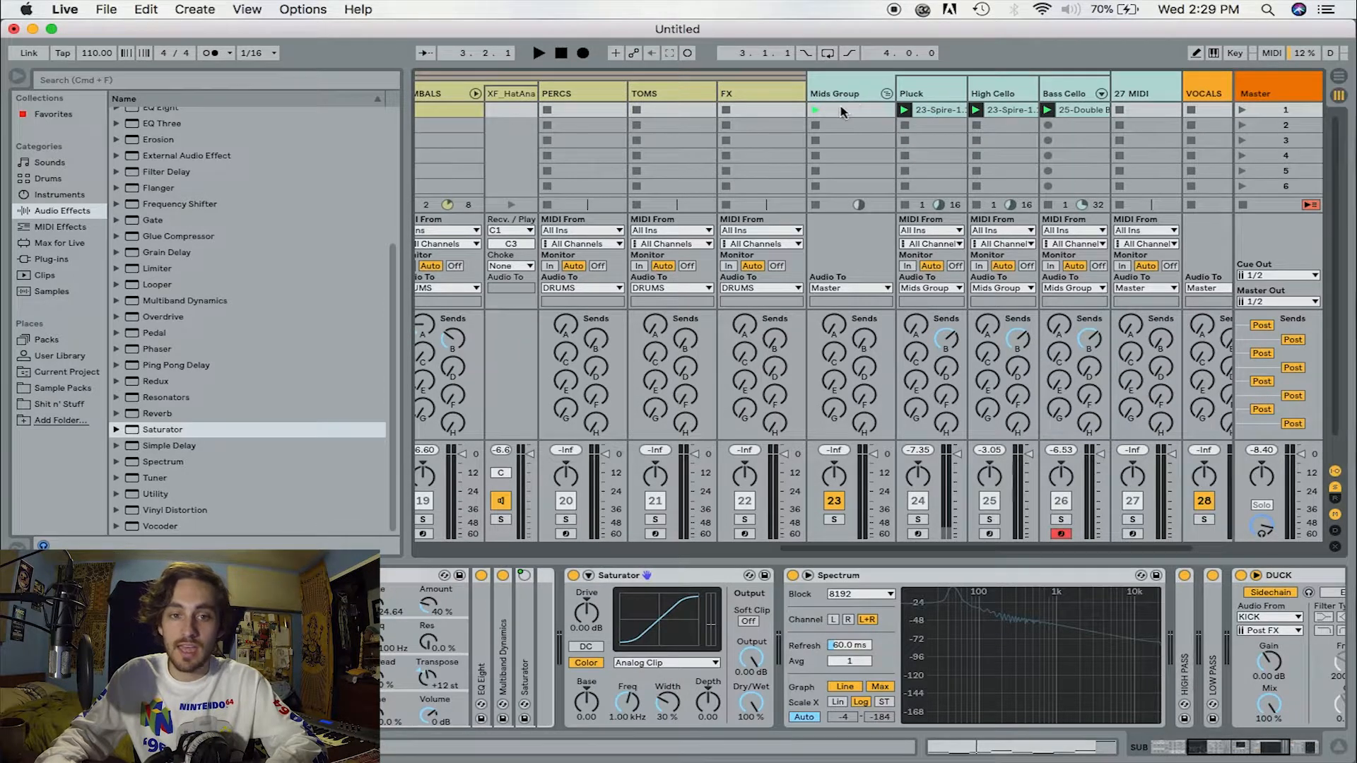
scroll(883, 141, "left", 5)
scroll(622, 158, "left", 2)
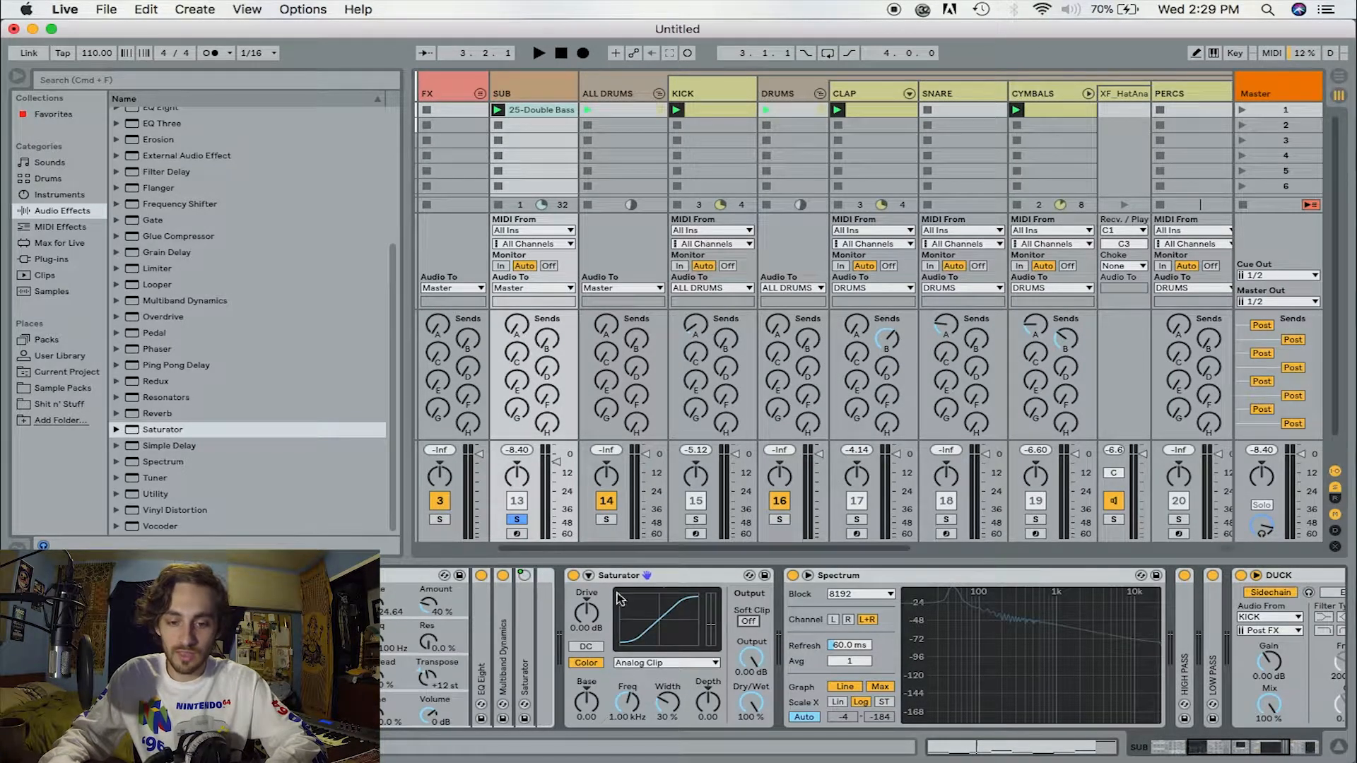
Play the soloed SUB track, try its Saturator's Drive at 8 dB, and settle the Drive at 4 dB
left_click(680, 580)
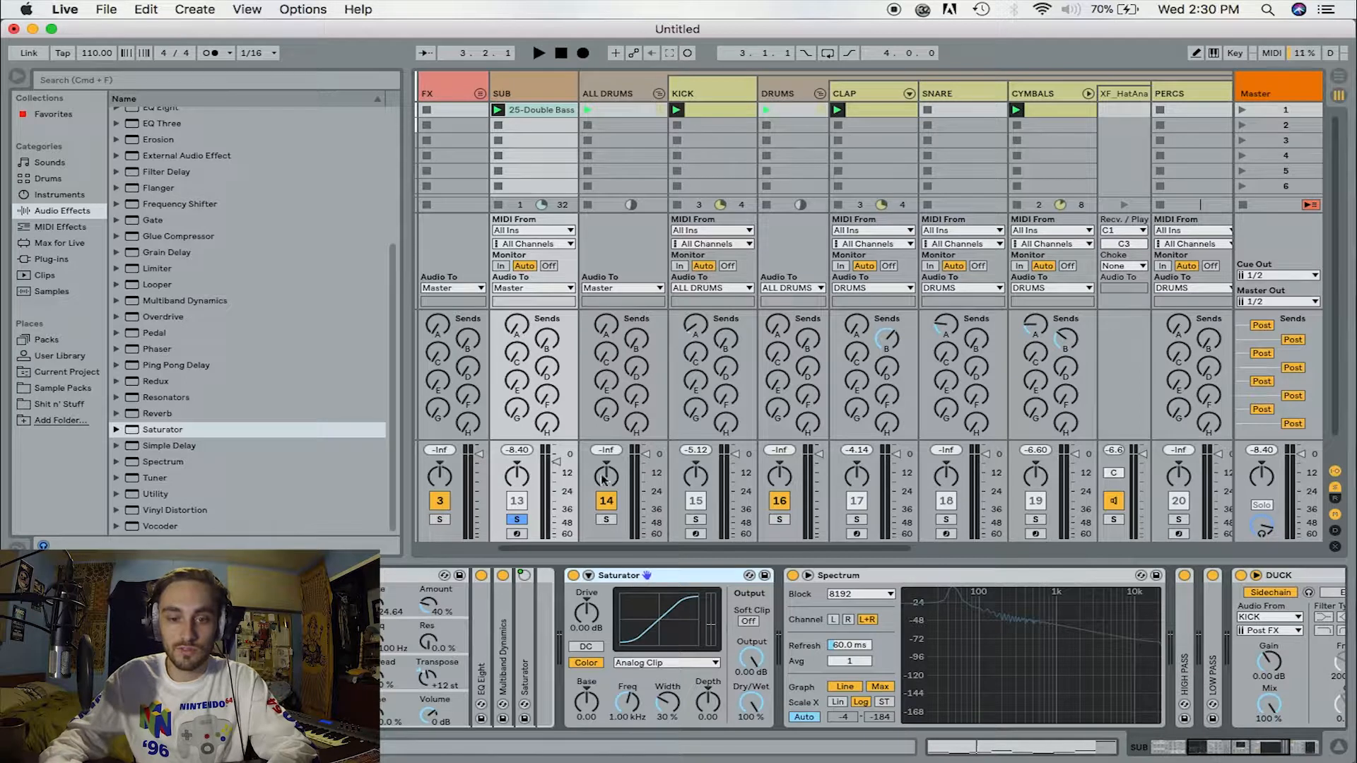
key("space")
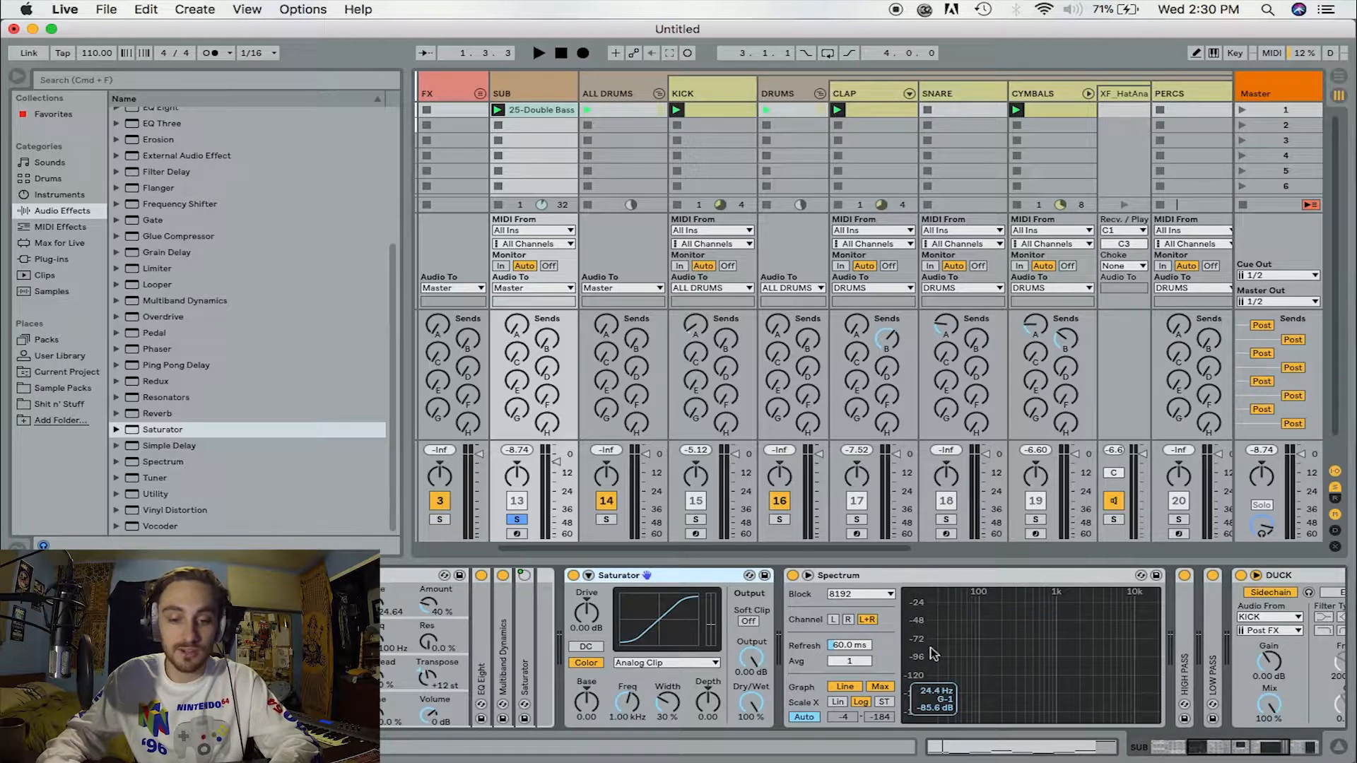
key("space")
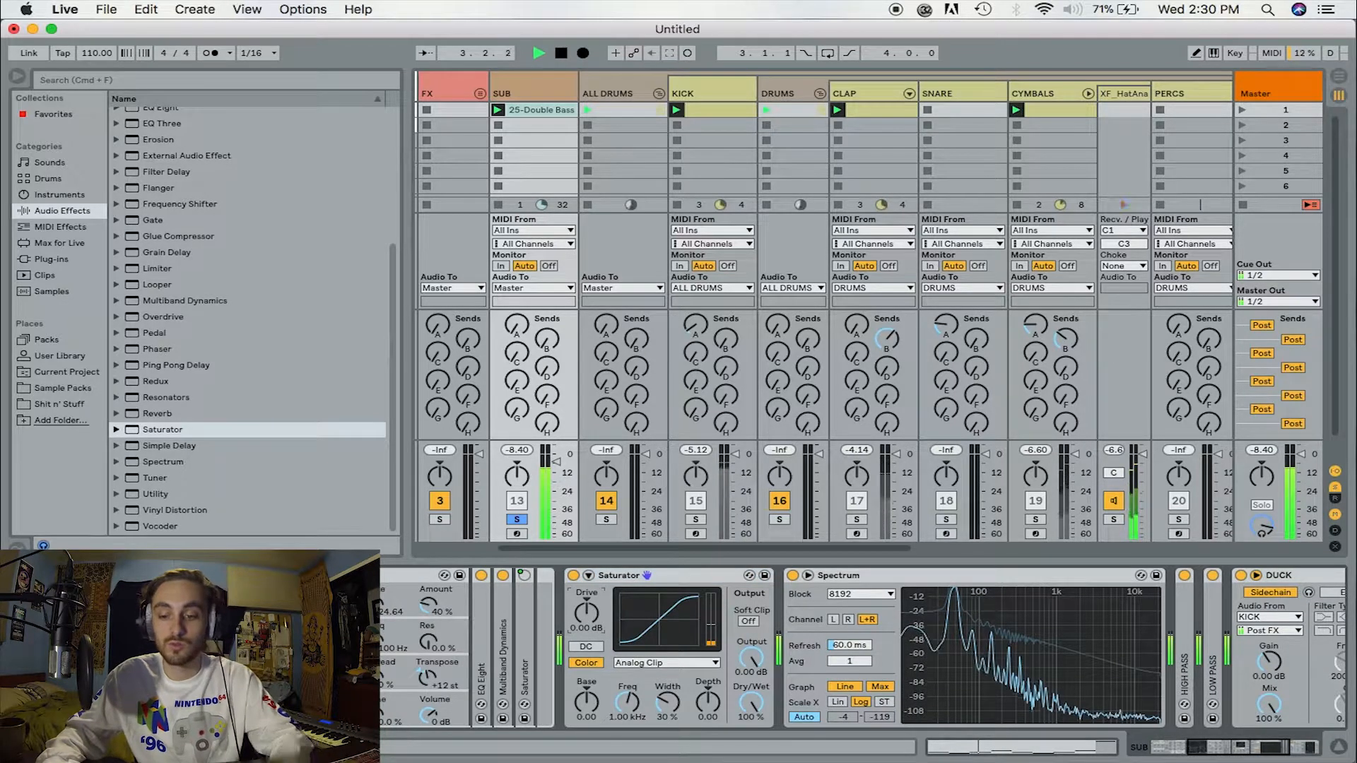
left_click_drag(586, 613, 586, 598)
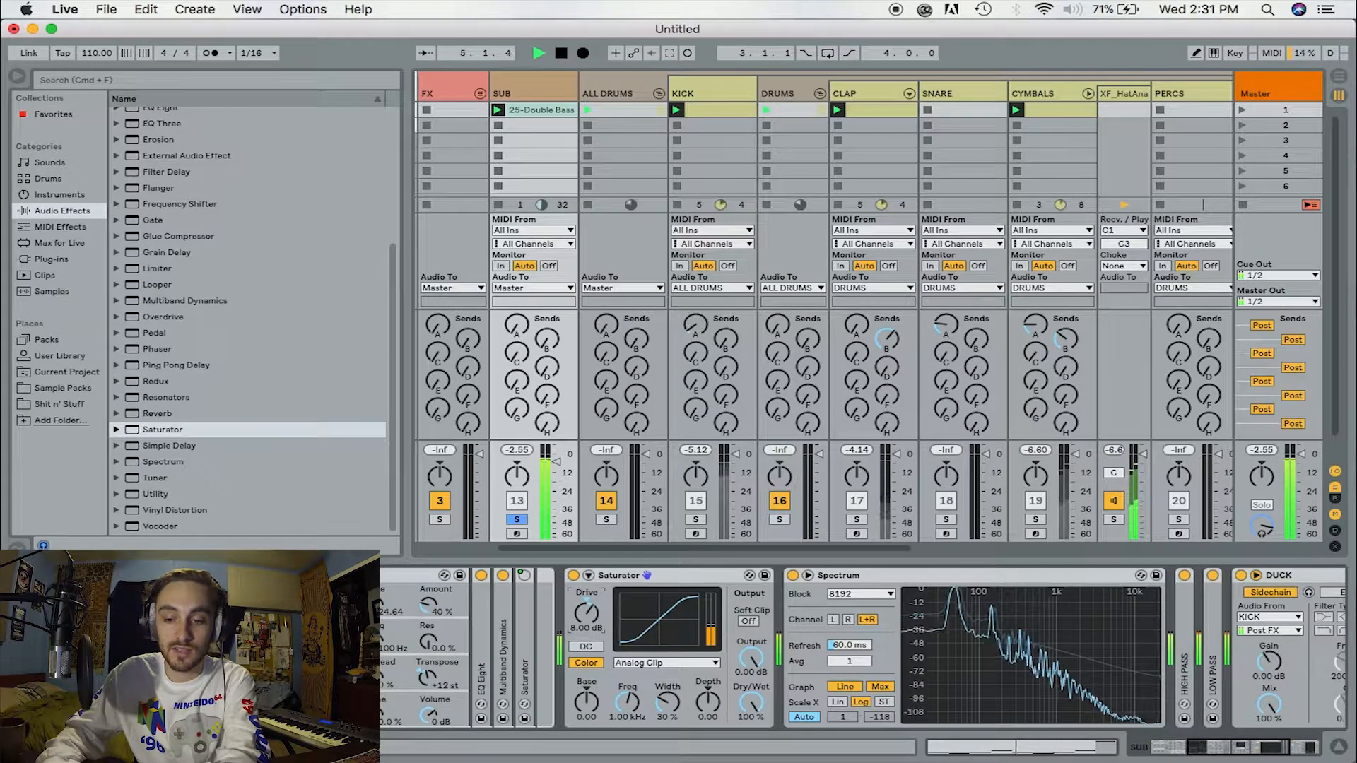
mouse_move(1046, 662)
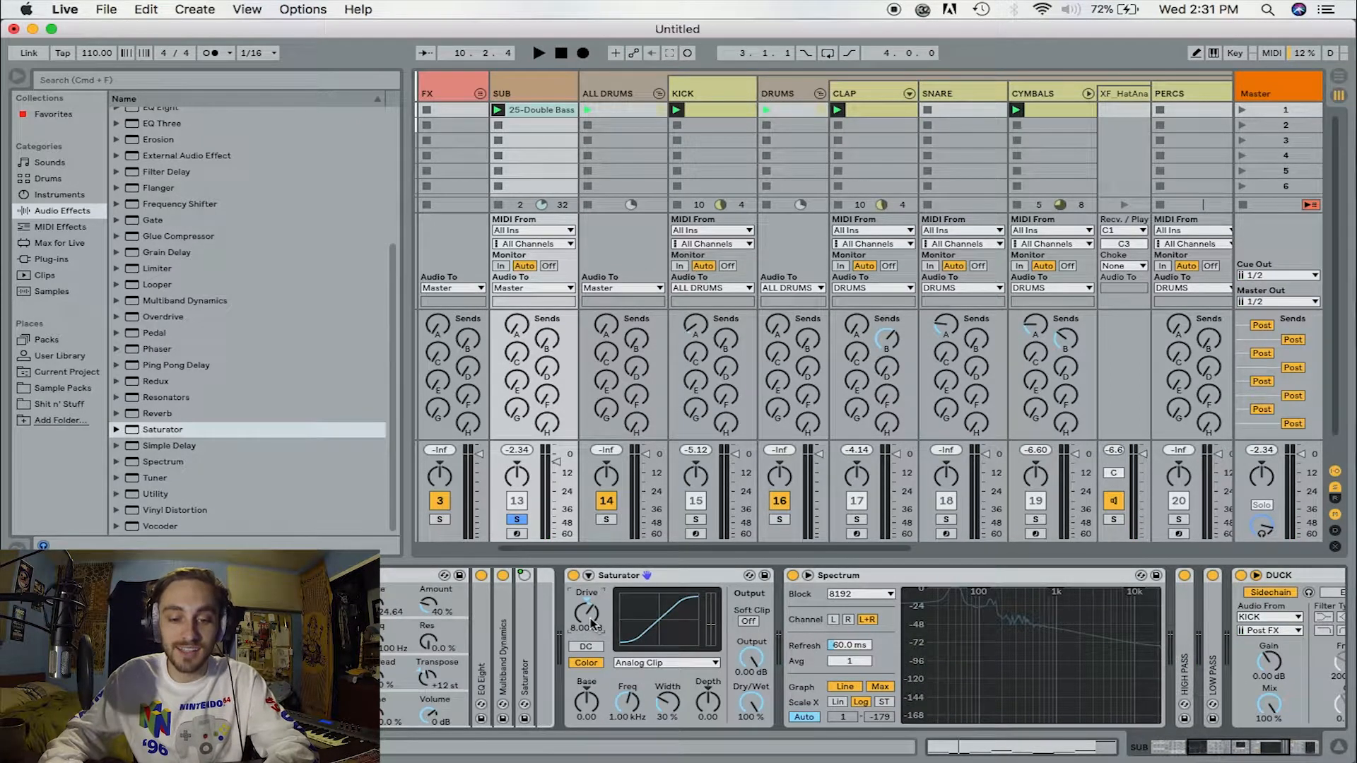
left_click_drag(587, 614, 593, 617)
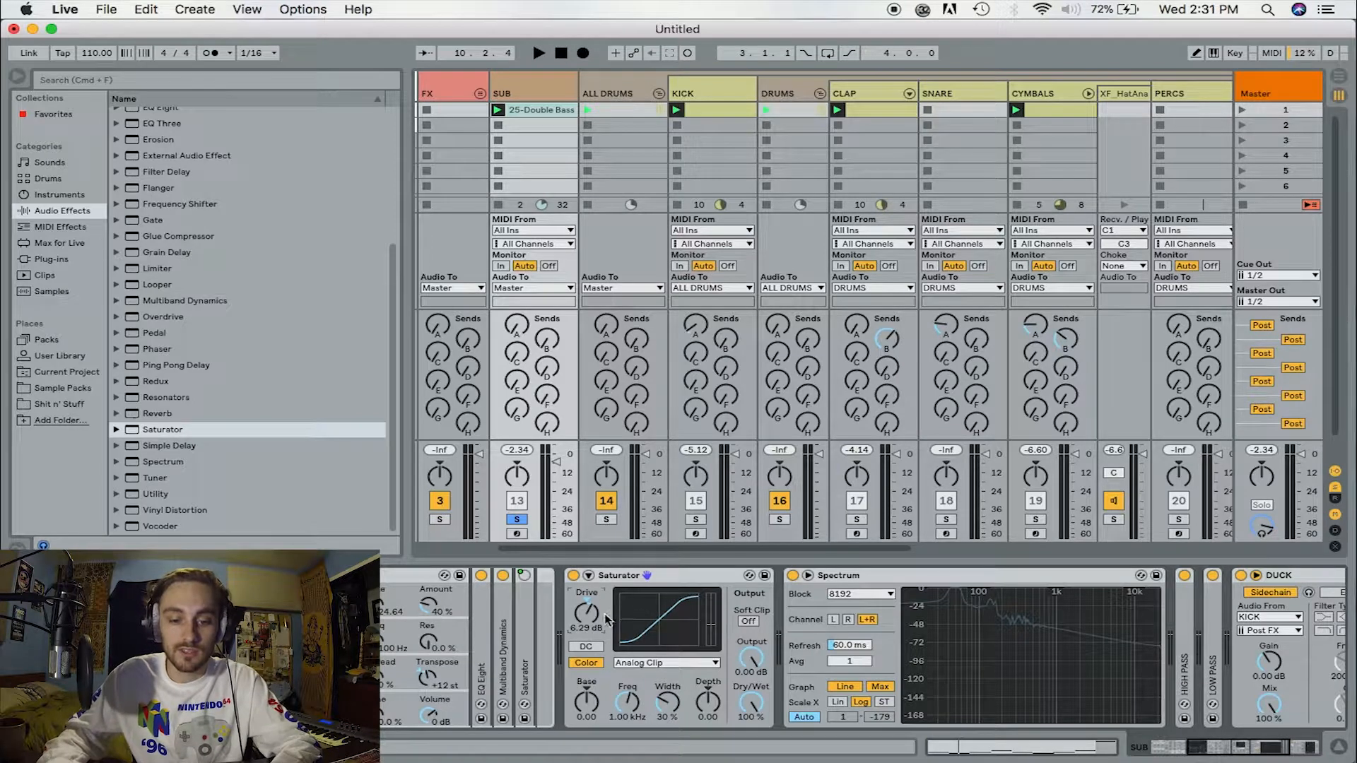
mouse_move(591, 614)
left_mouse_down()
mouse_move(592, 635)
mouse_move(591, 623)
left_mouse_up()
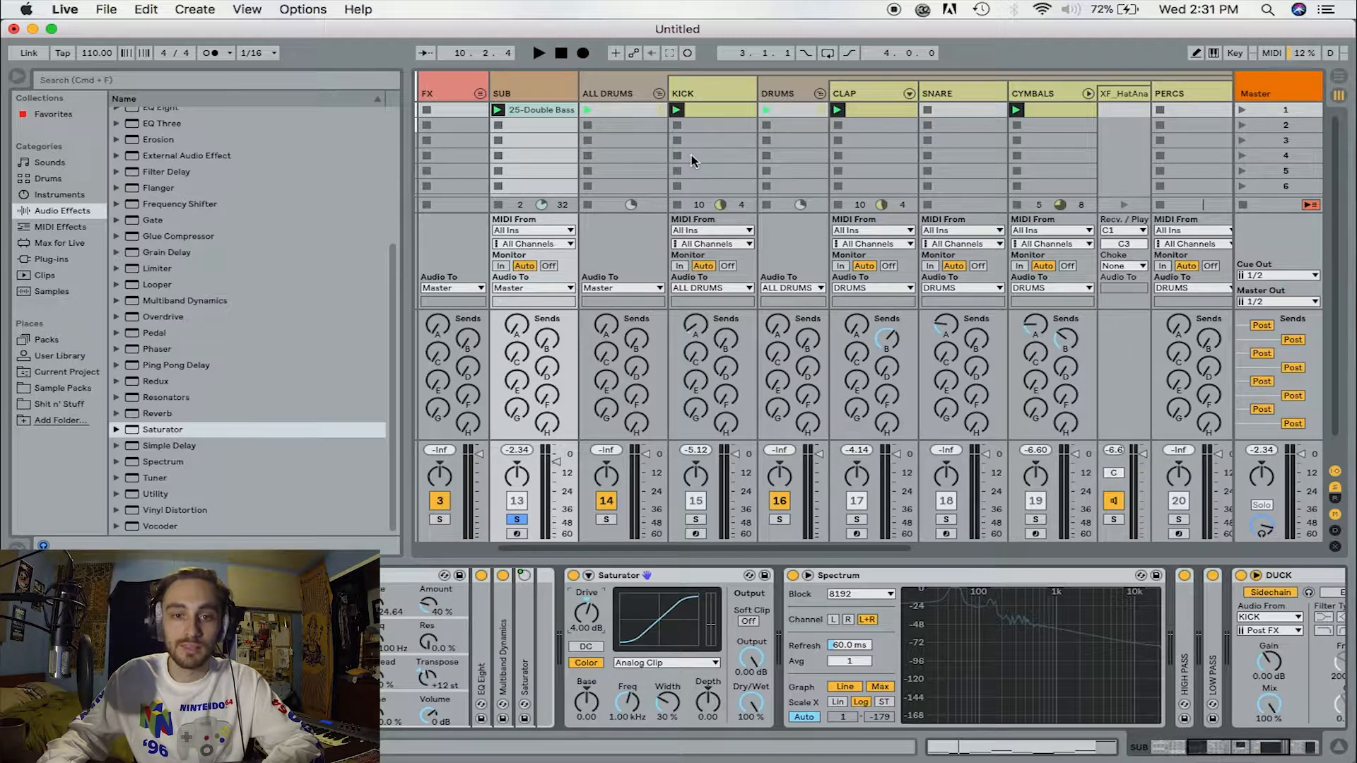
Add a Saturator after the Glue Compressor on the ALL DRUMS group and solo that group
scroll(692, 154, "right", 2)
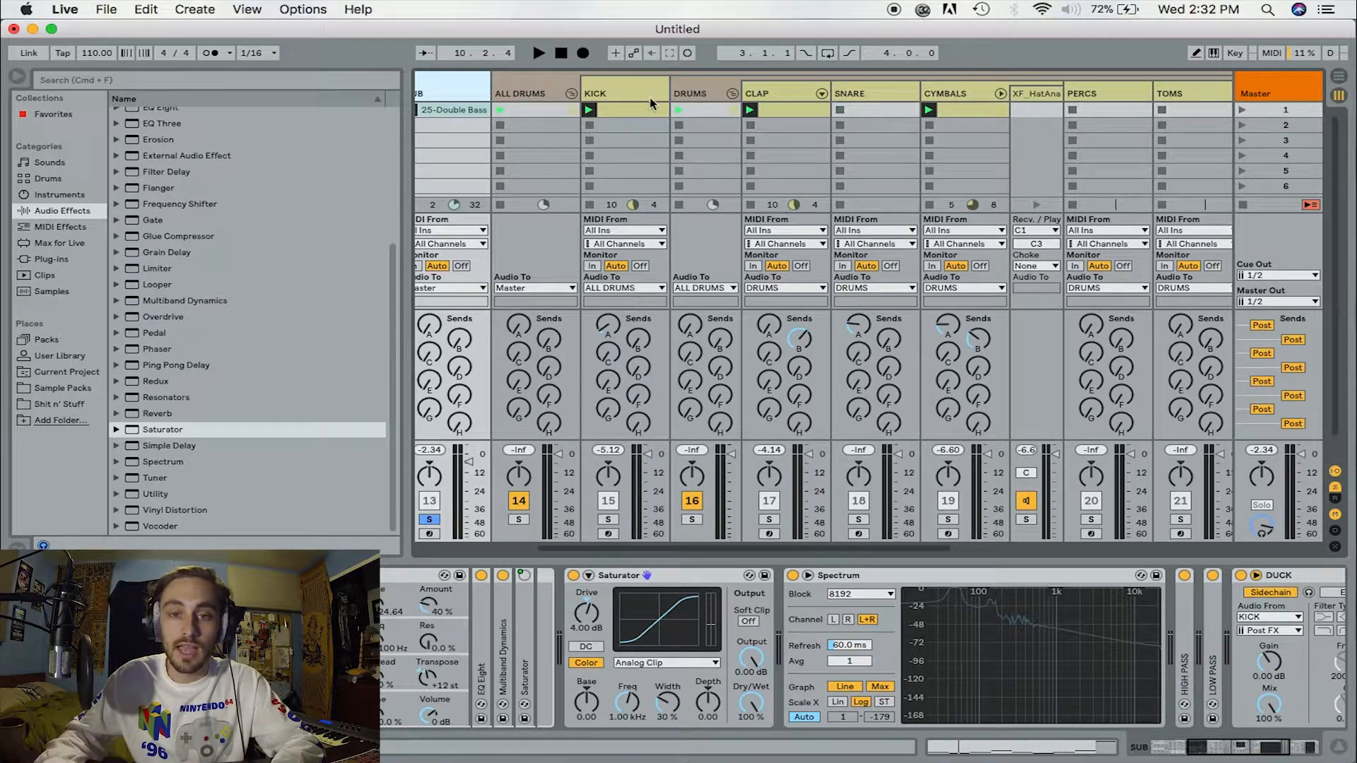
left_click(532, 95)
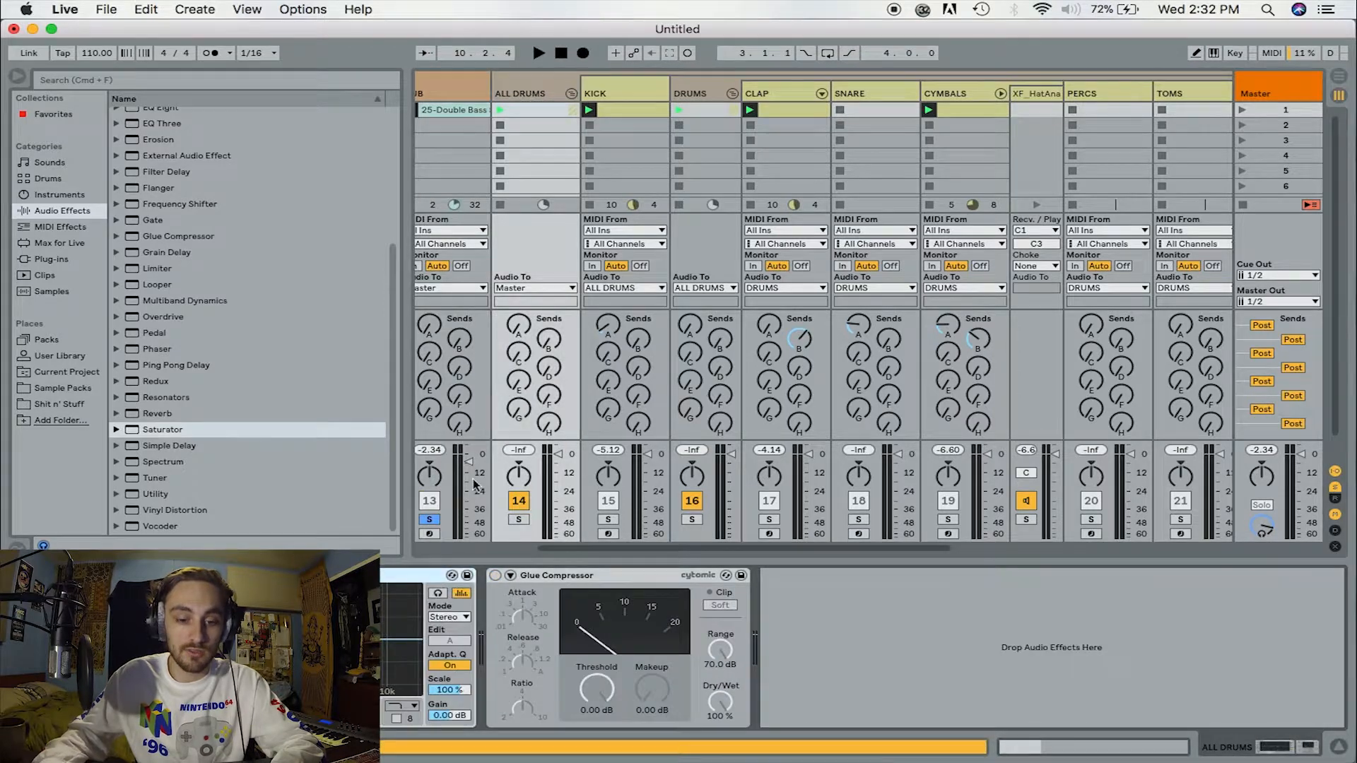
double_click(162, 430)
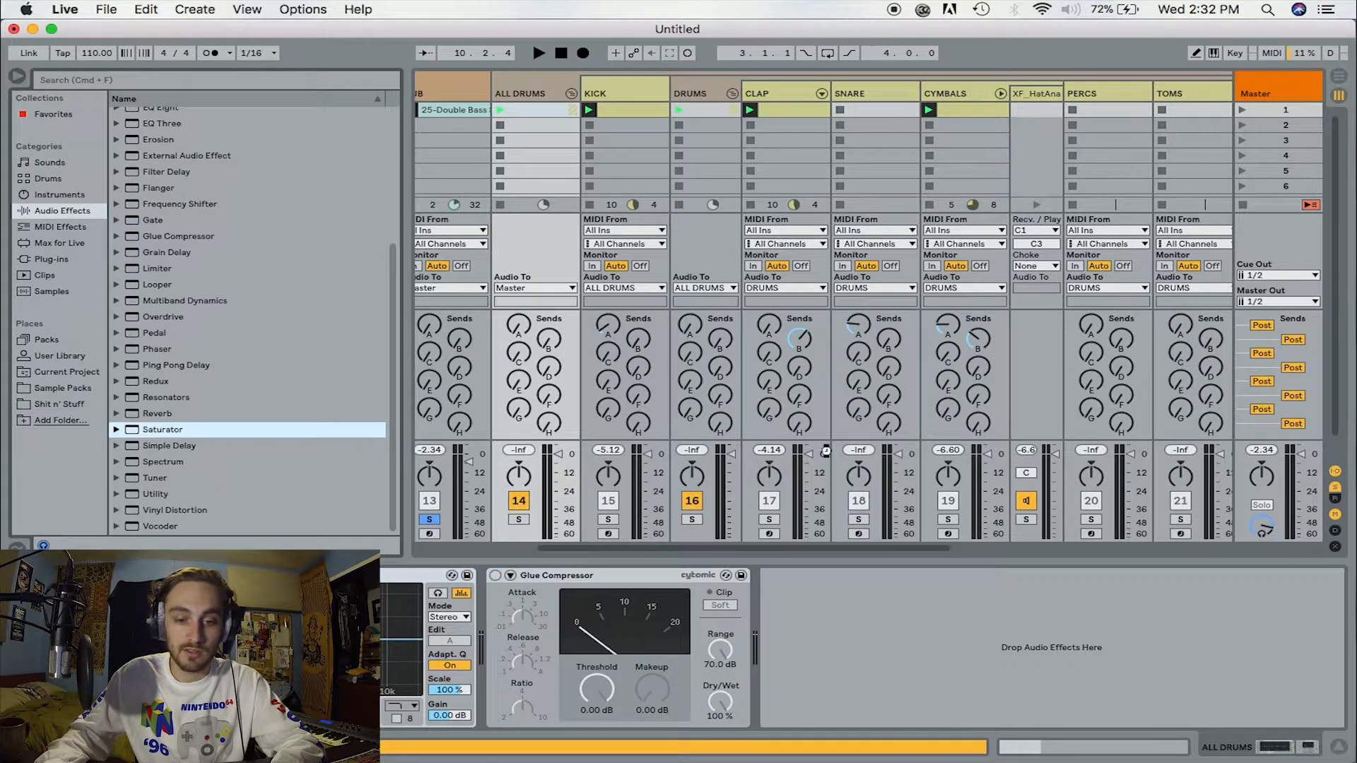
left_click(519, 521)
Play the soloed drums and raise the ALL DRUMS Saturator's Drive to 4.57 dB
key("space")
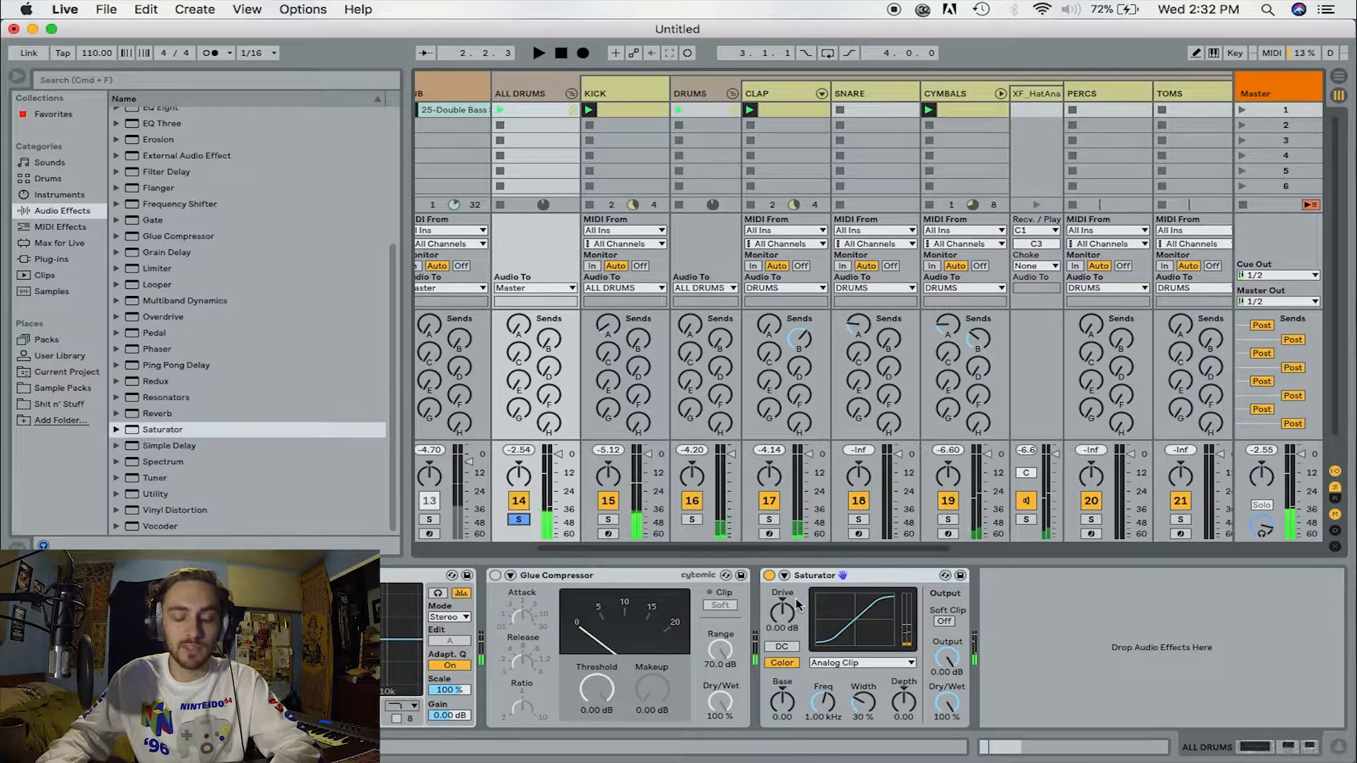
key("space")
key("space")
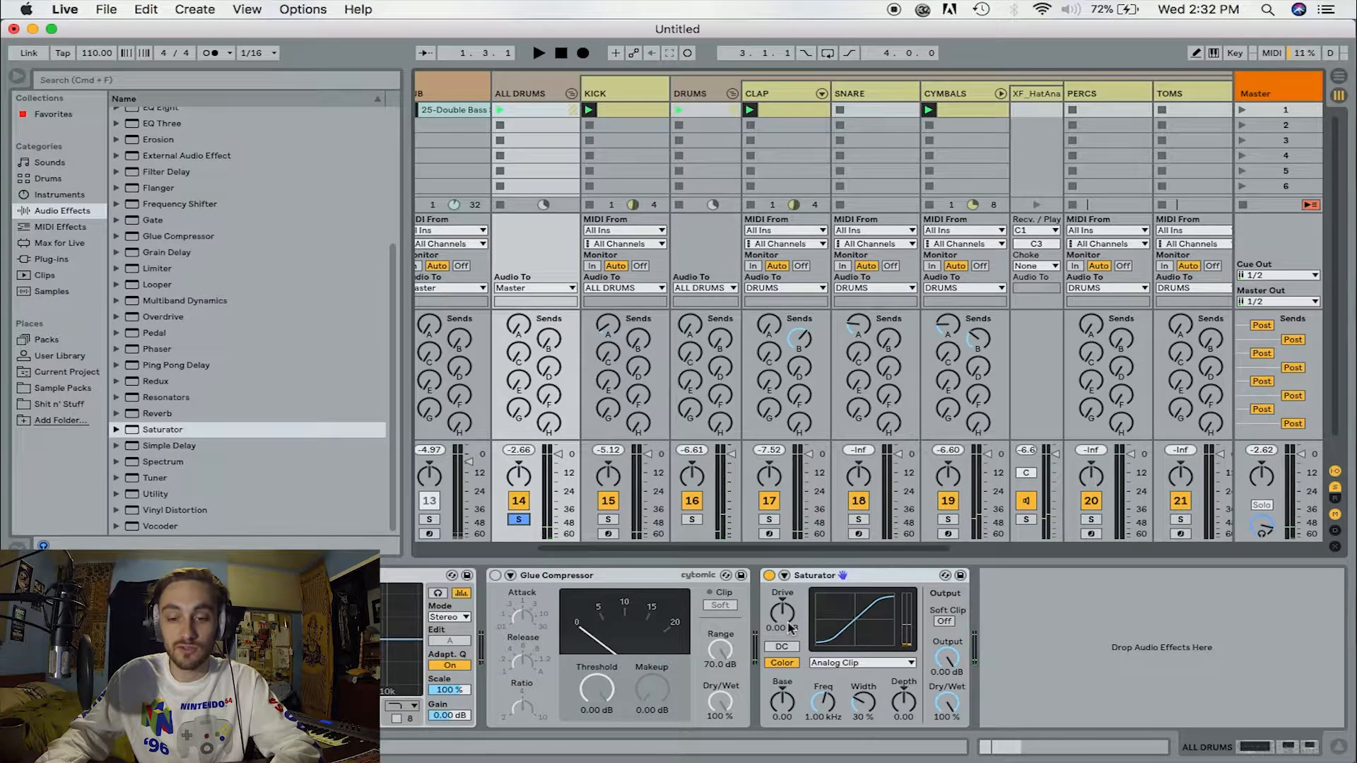
left_click_drag(786, 622, 786, 622)
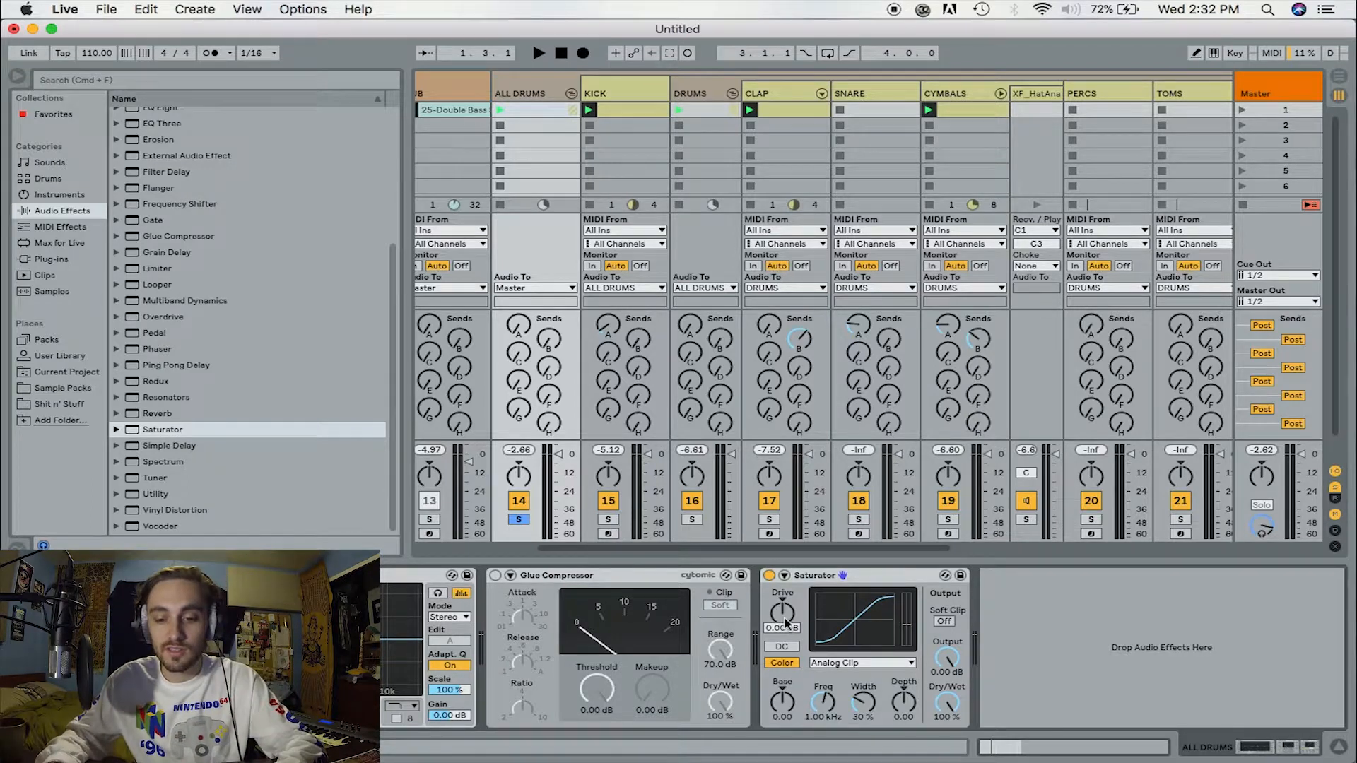
key("space")
left_click_drag(780, 617, 780, 604)
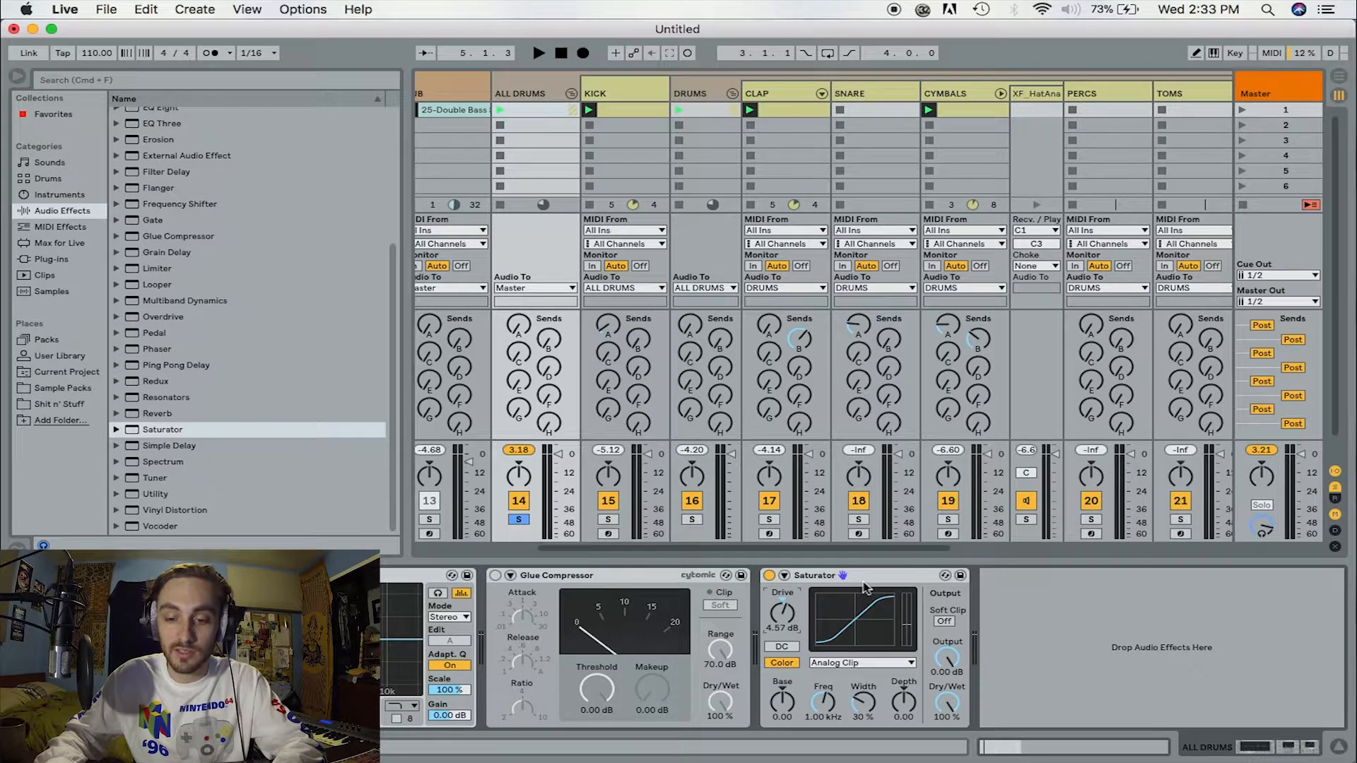
Delete the Saturator from the ALL DRUMS group
left_click(871, 579)
key("Delete")
Solo the Mids Group and play it back
scroll(753, 138, "right", 5)
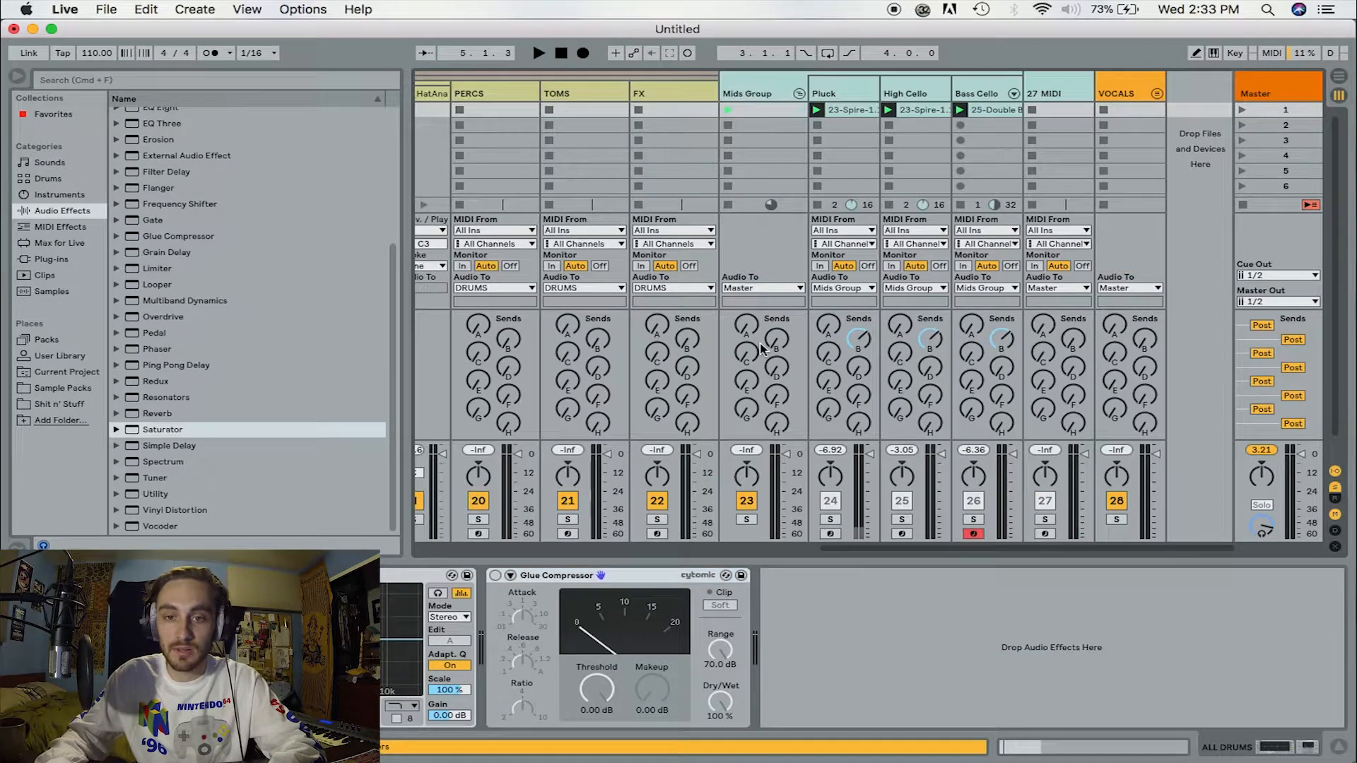
left_click(749, 92)
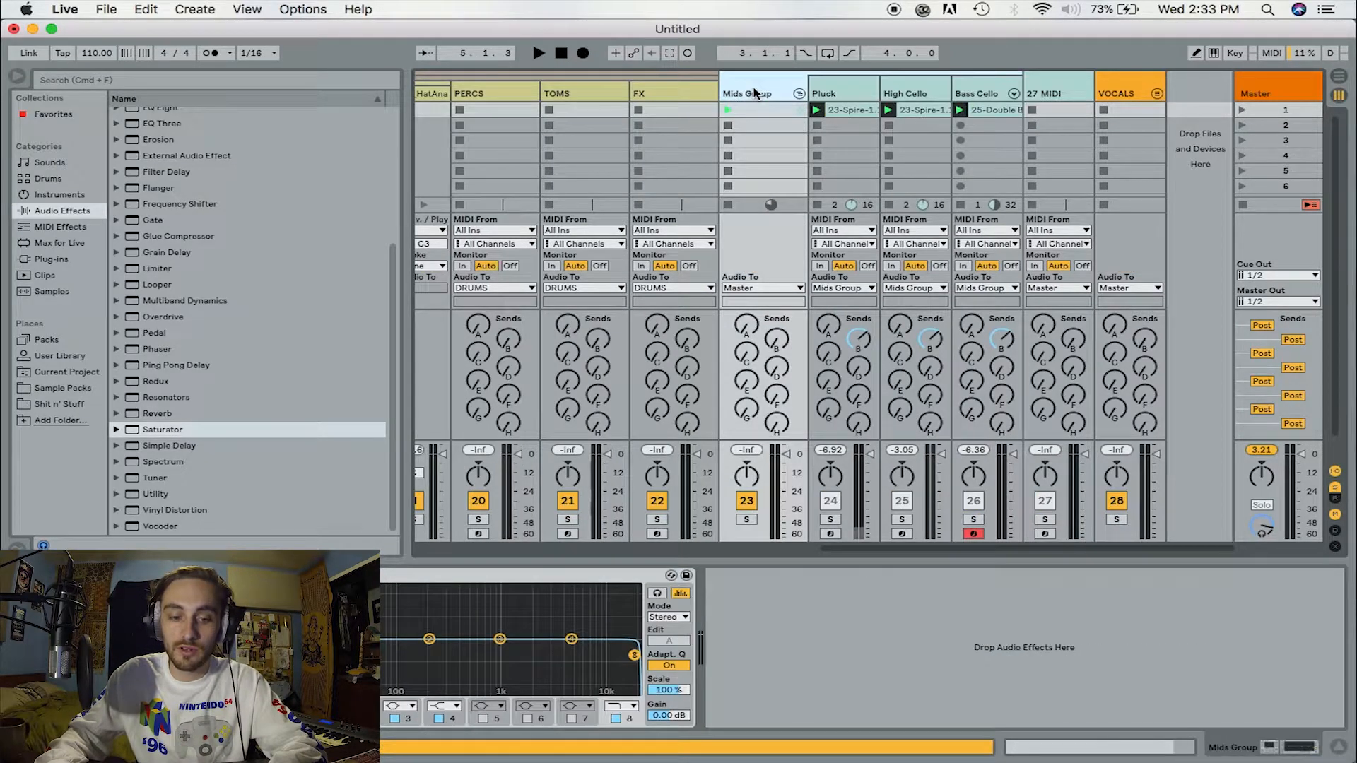
left_click(745, 521)
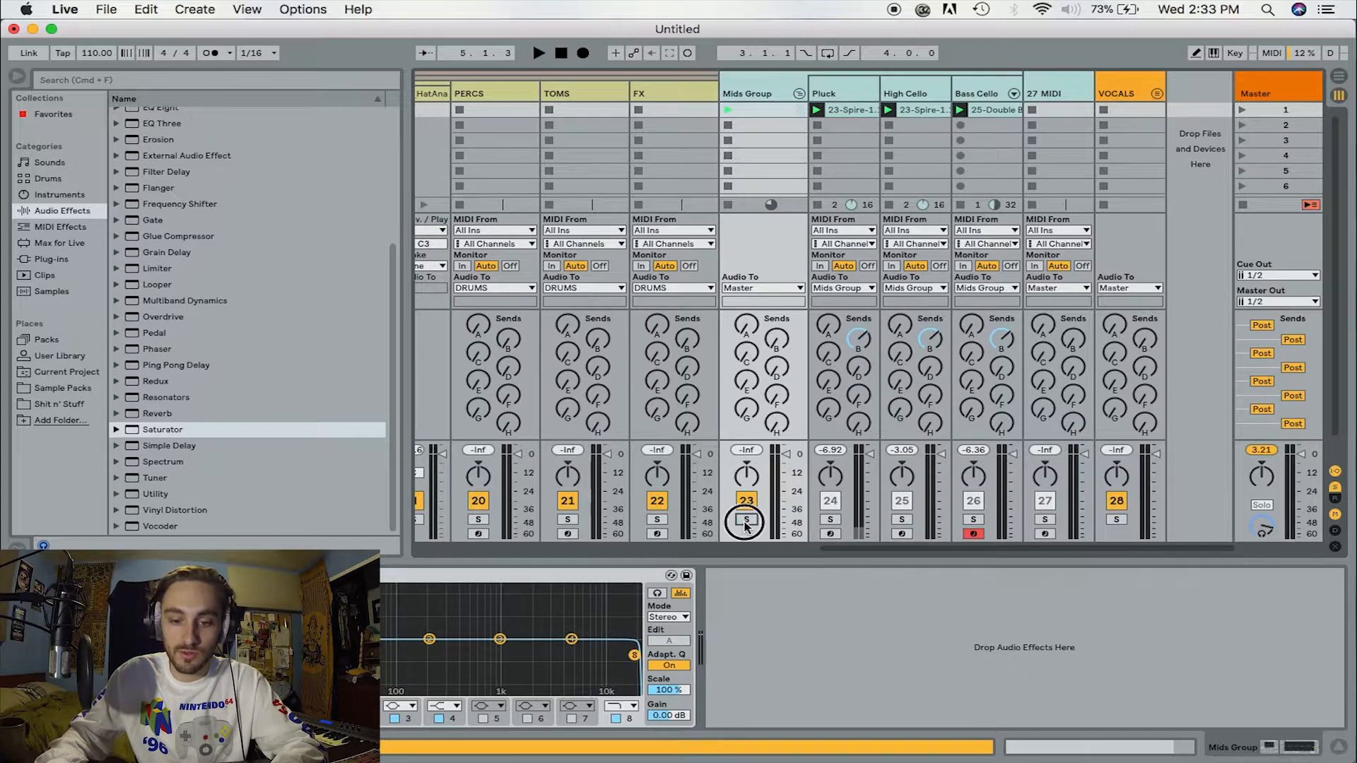
left_click(751, 97)
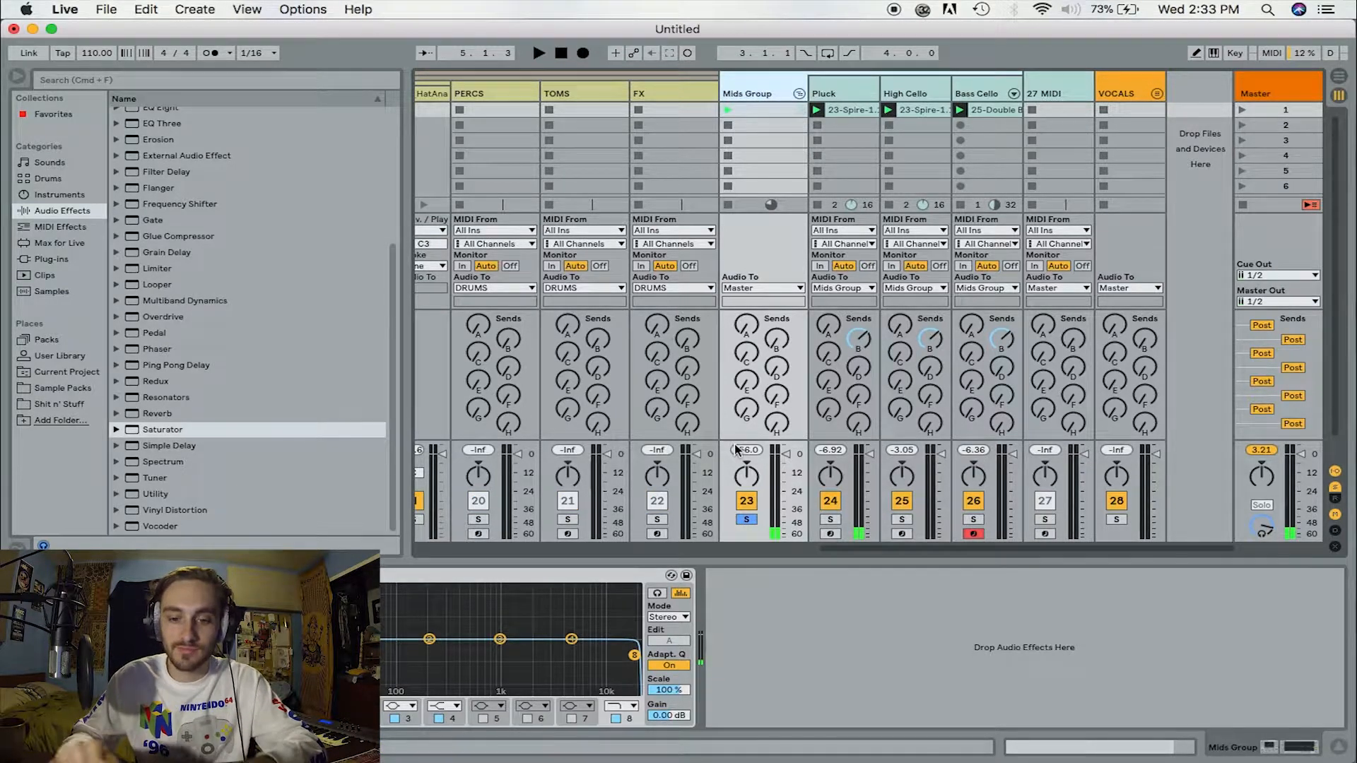
key("space")
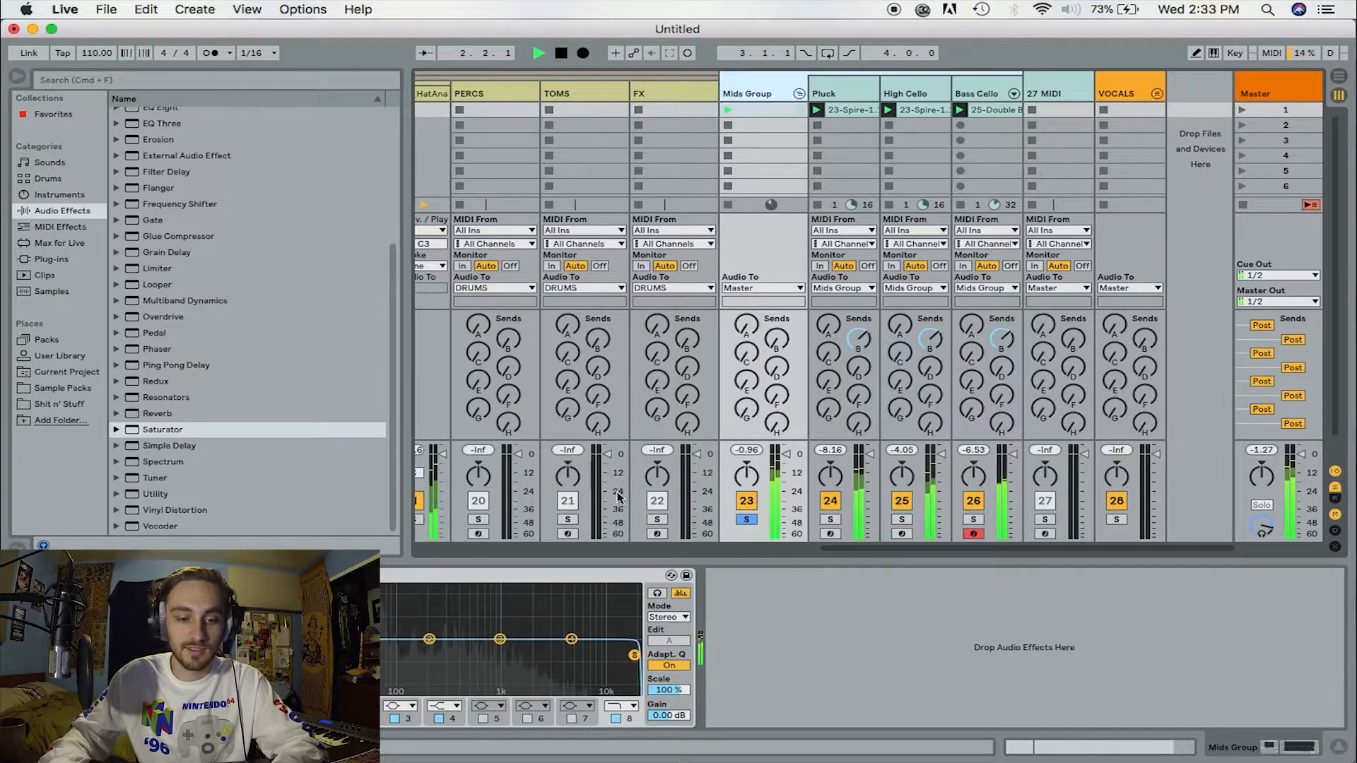
Add a new Saturator before the EQ Eight on the Mids Group and set its Drive to 4 dB
left_click(159, 430)
left_click_drag(161, 429, 265, 622)
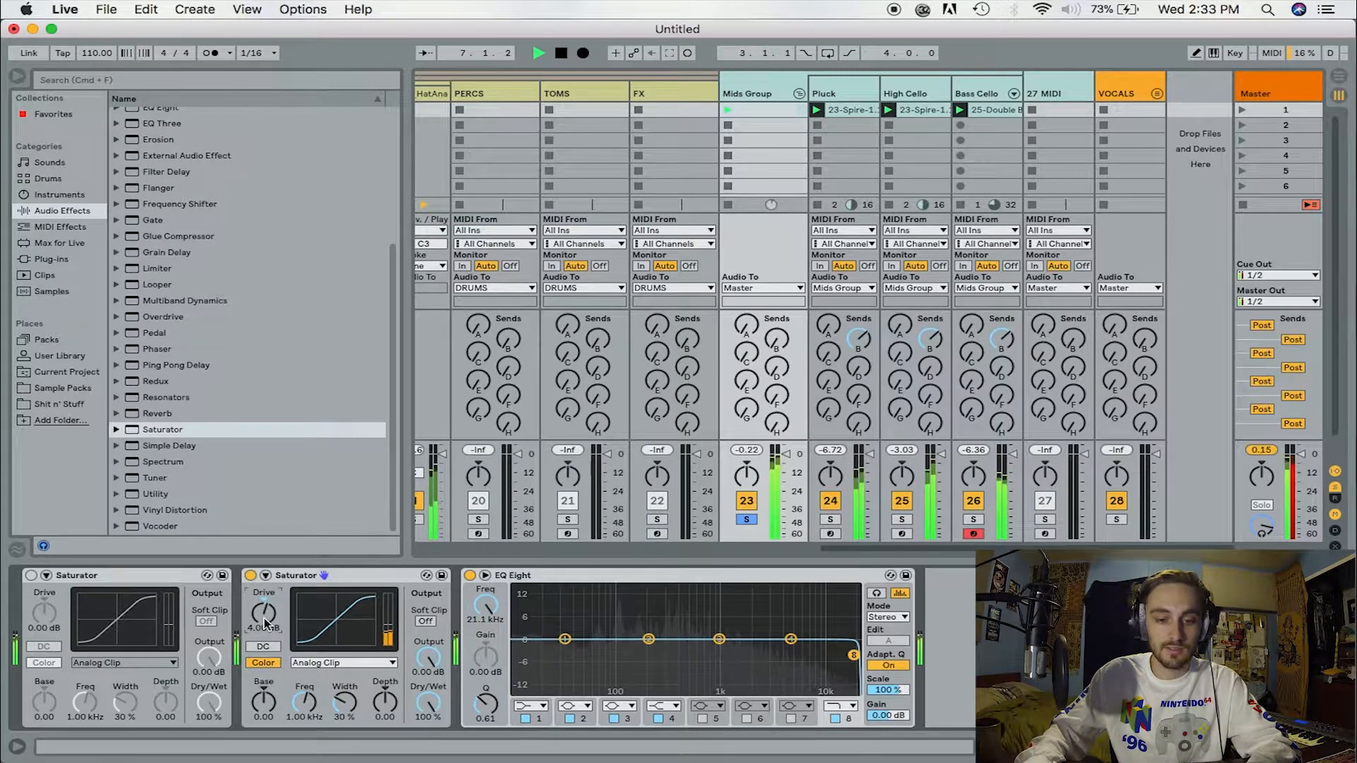
Unsolo the Mids Group, listen to its saturation within the full mix, and stop playback
left_click(747, 520)
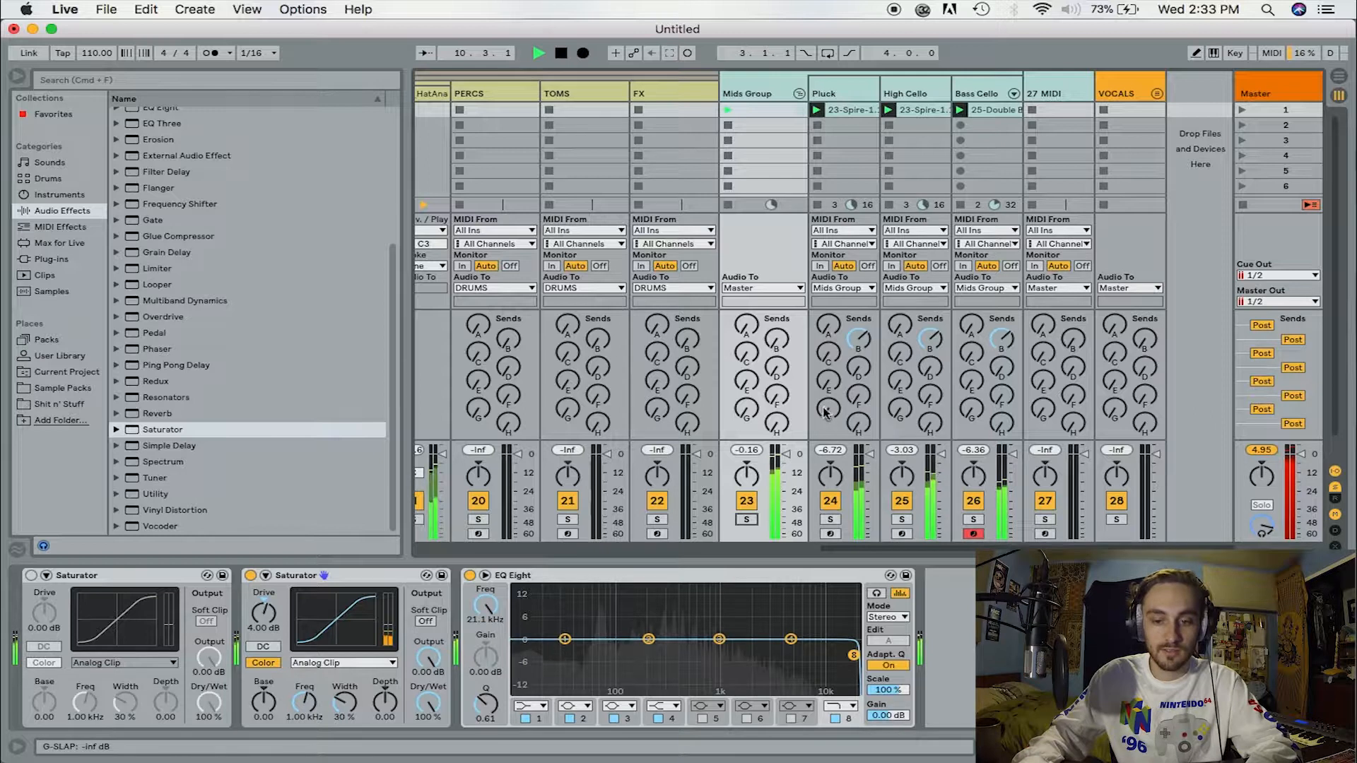
scroll(802, 436, "left", 2)
scroll(801, 435, "left", 15)
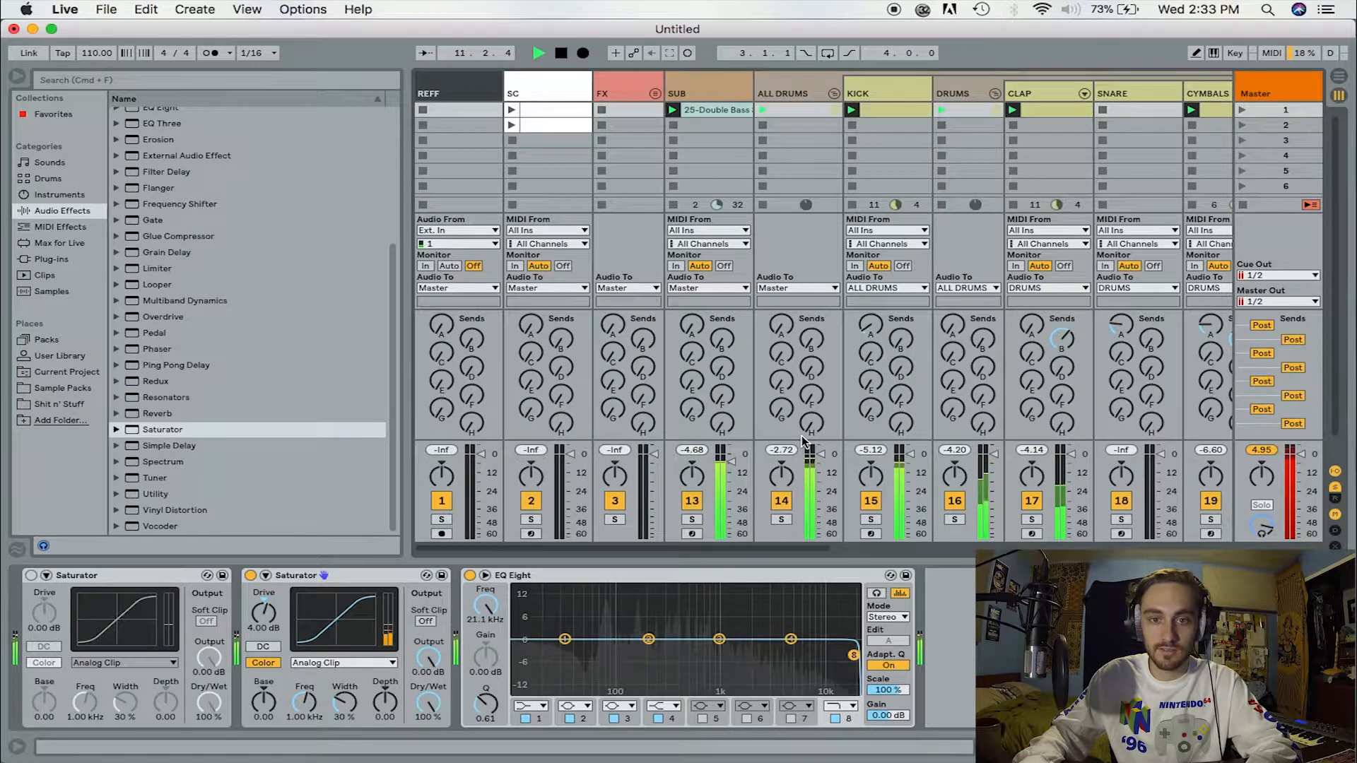
scroll(801, 435, "right", 17)
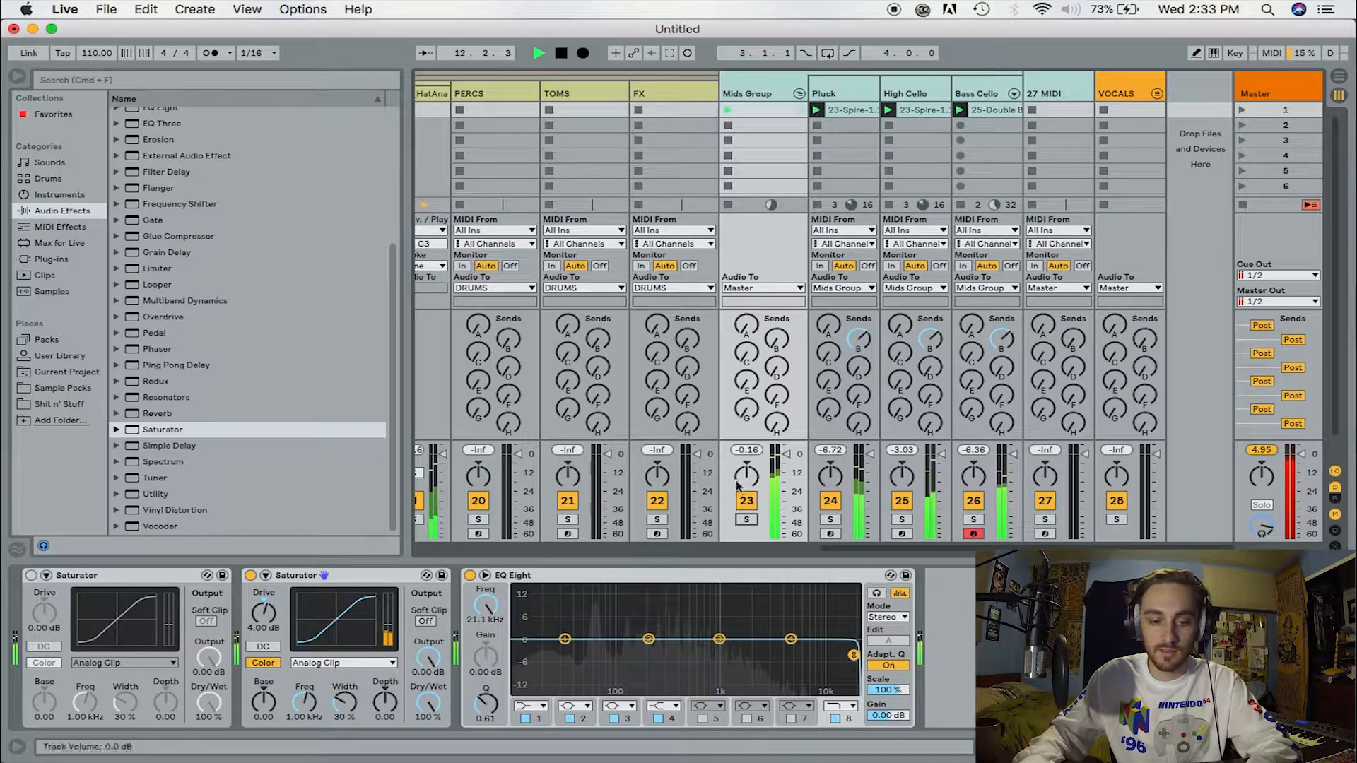
key("space")
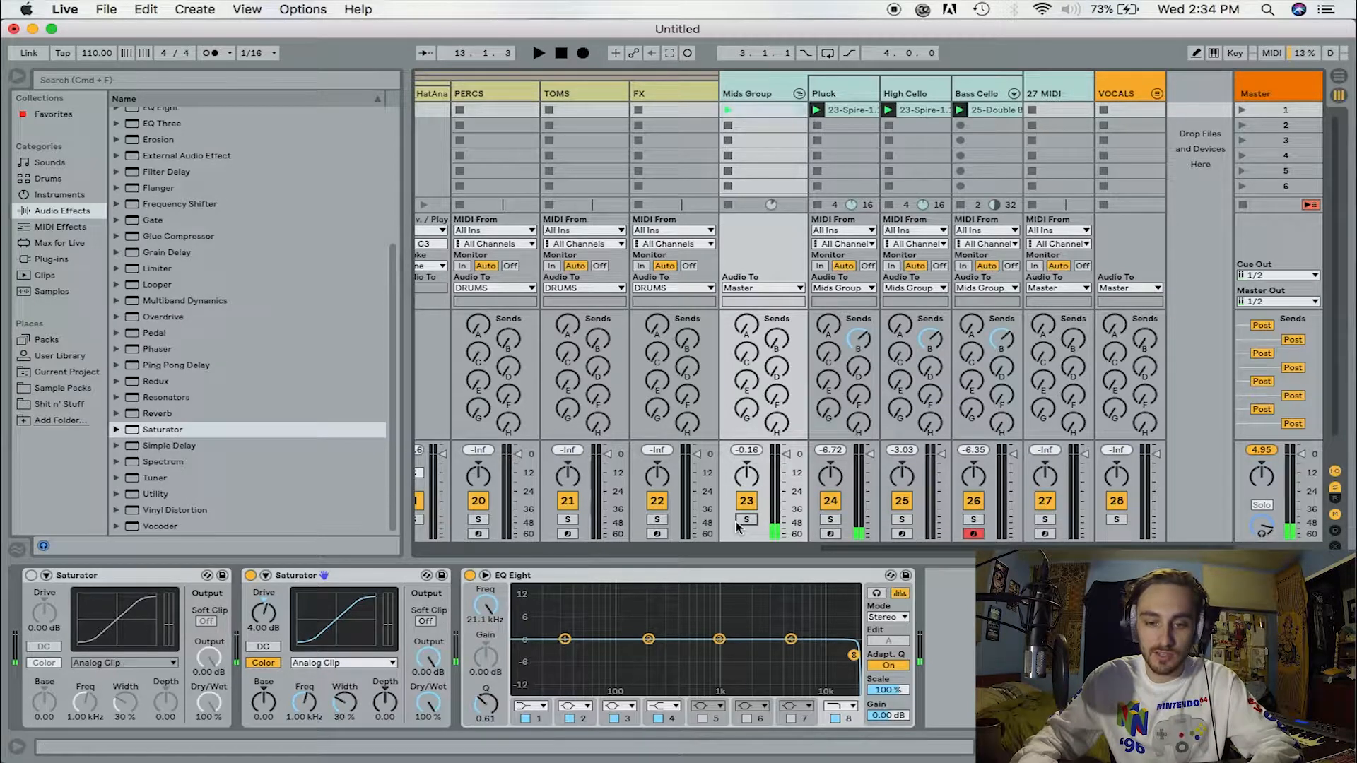
Solo and play the Mids Group again, comparing its sound with the active Saturator bypassed and re-enabled
left_click(747, 519)
key("space")
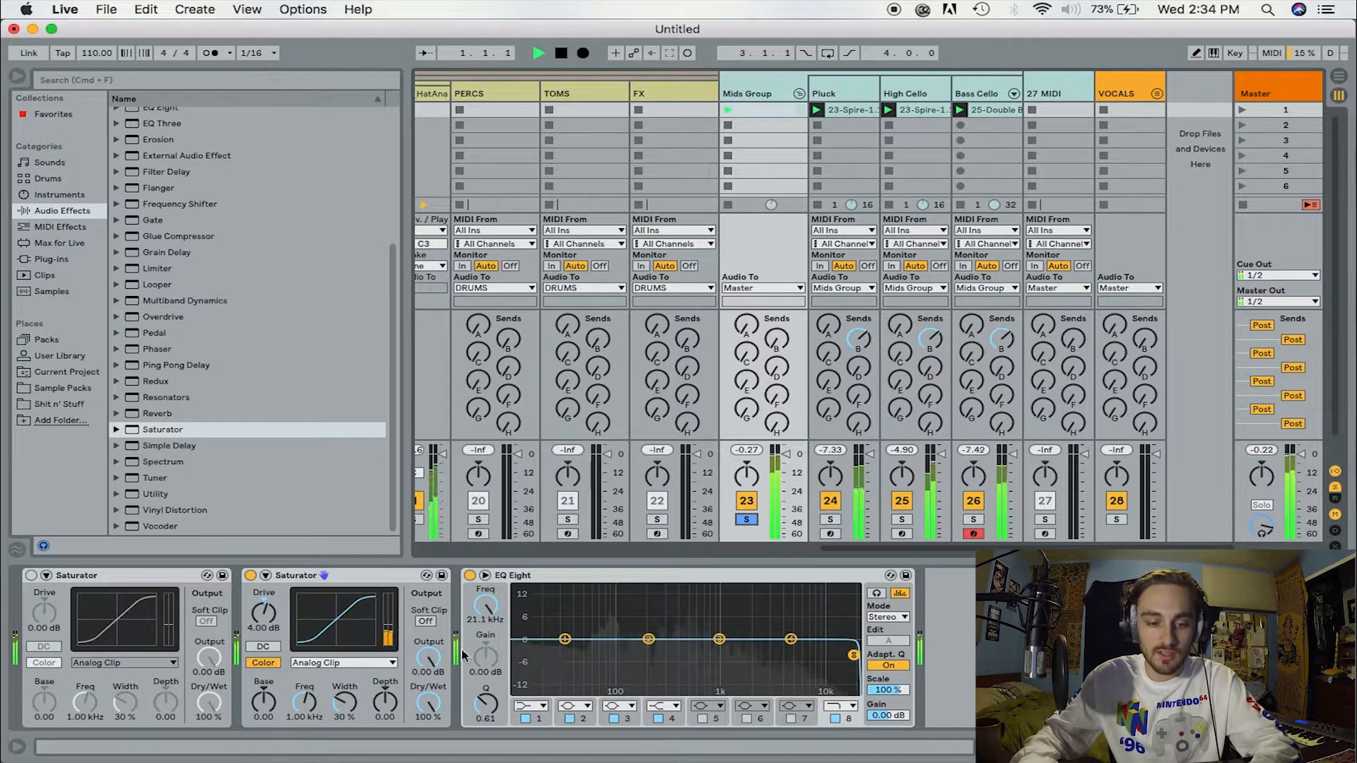
left_click(251, 575)
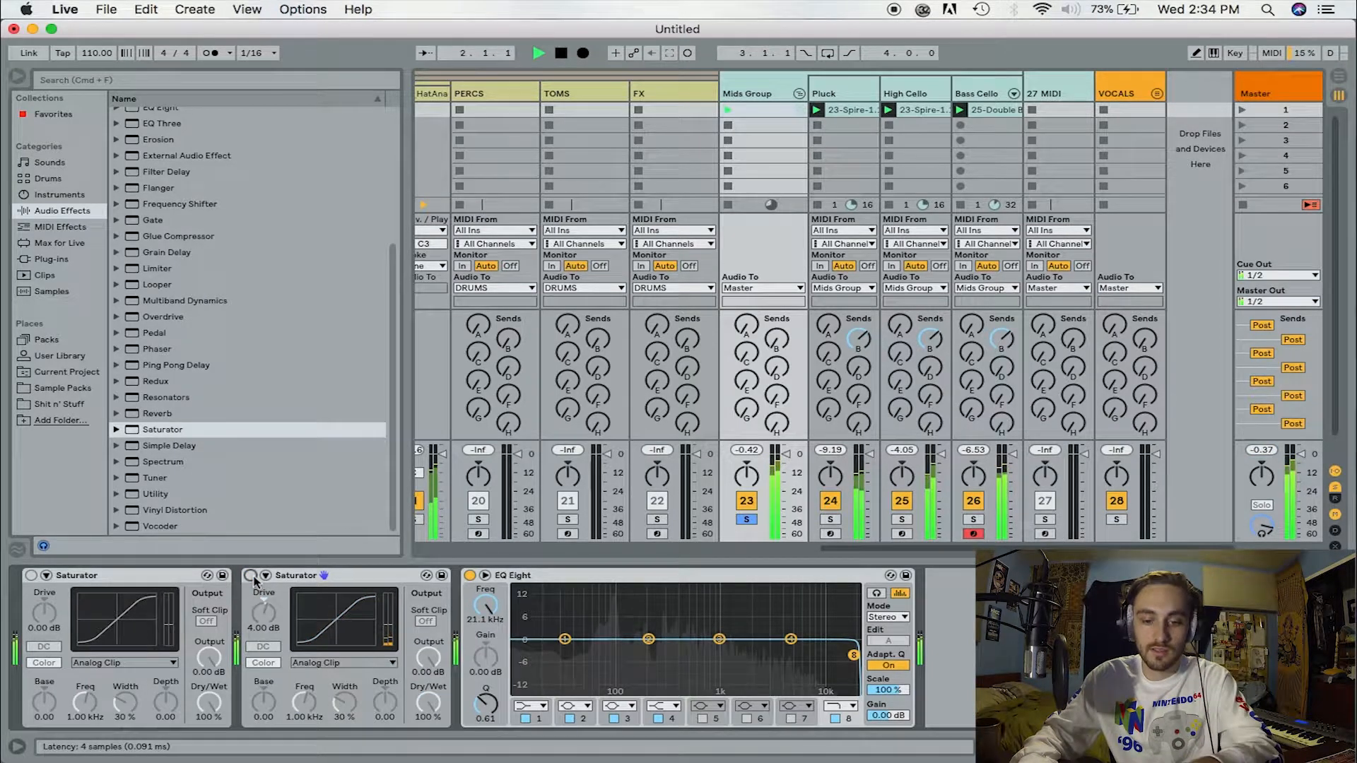
left_click(251, 576)
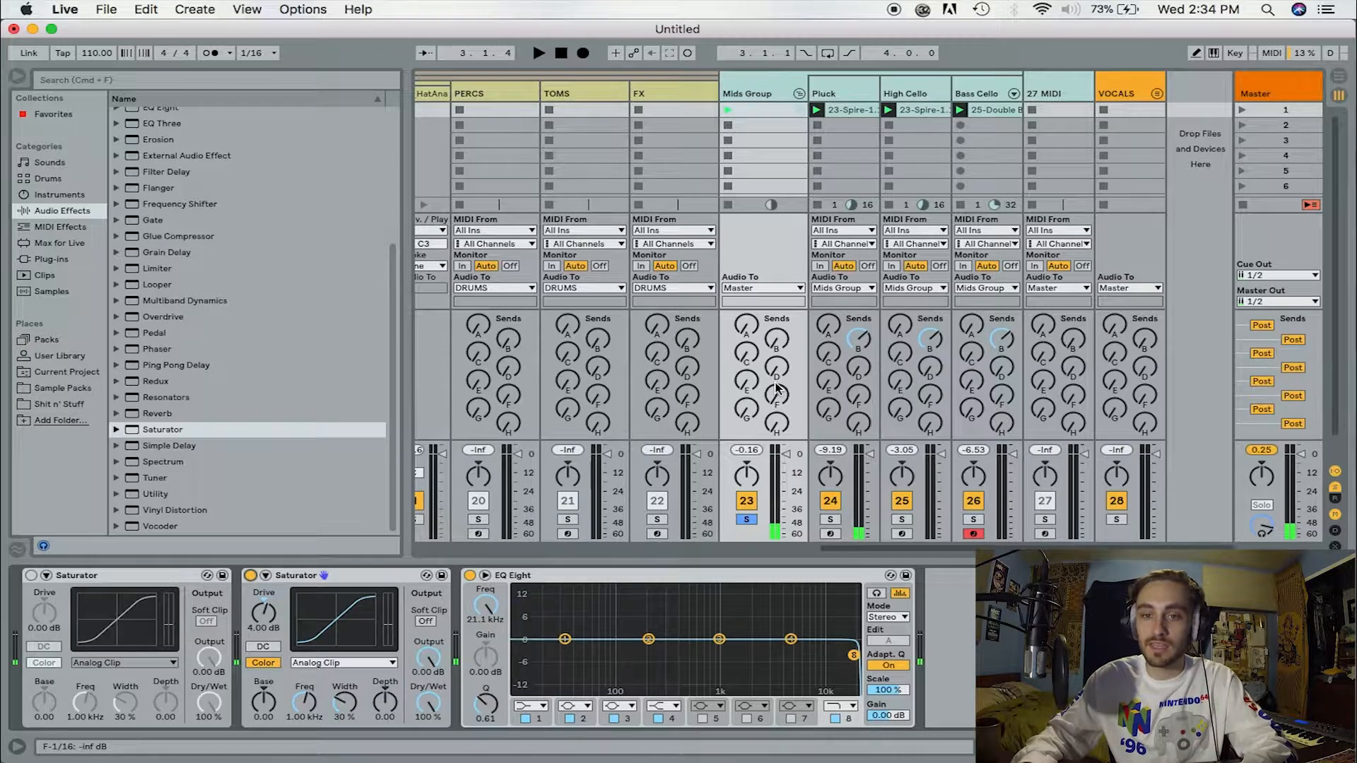
Add a Saturator at the end of the Master track's device chain, raise its Drive to 1.14 dB, and select the device
left_click(1297, 91)
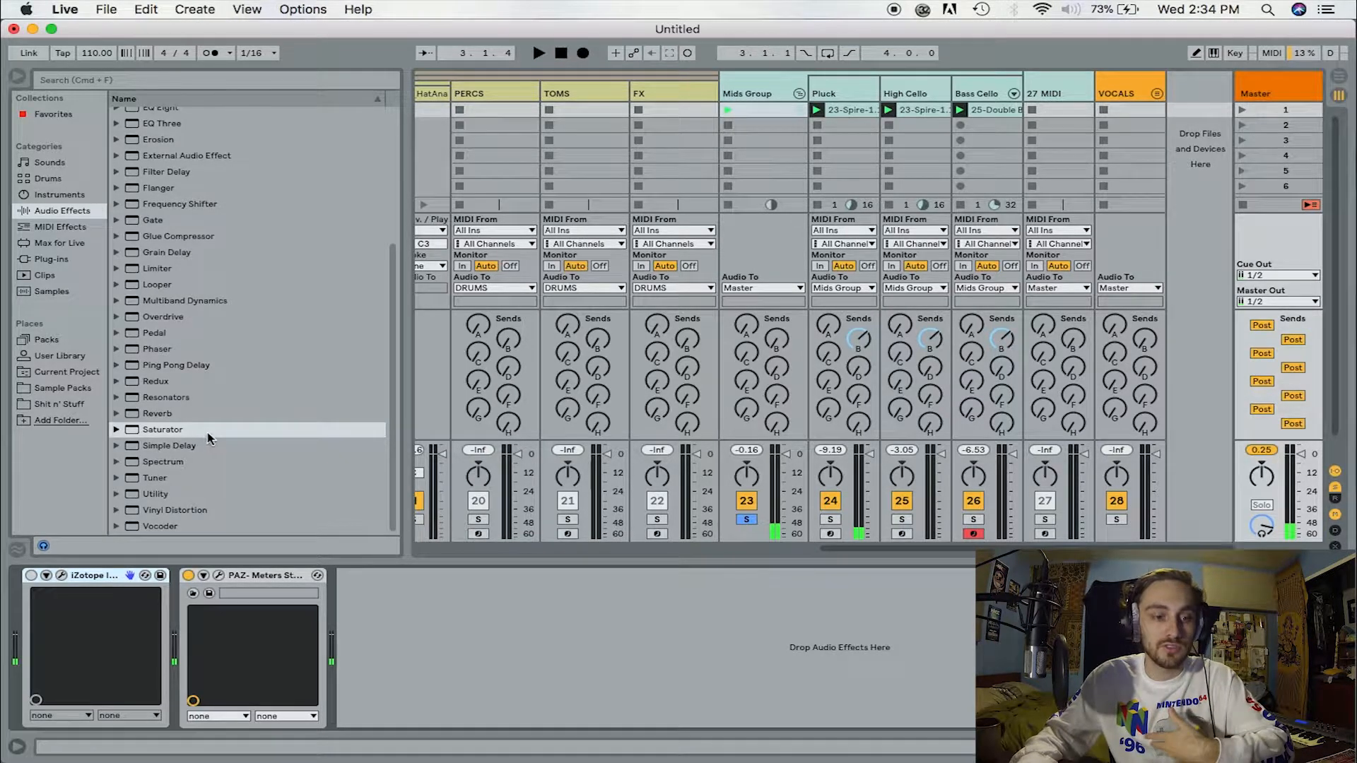
double_click(173, 430)
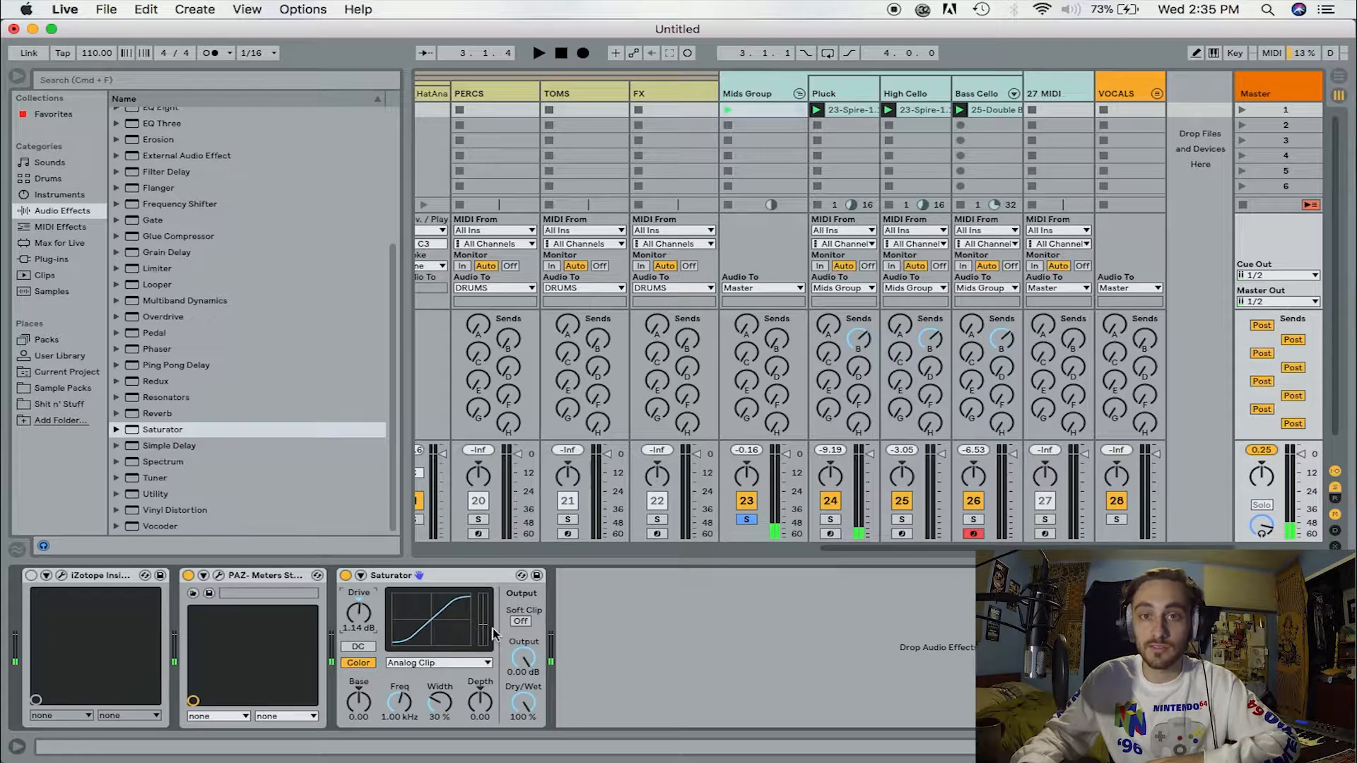
left_click(455, 583)
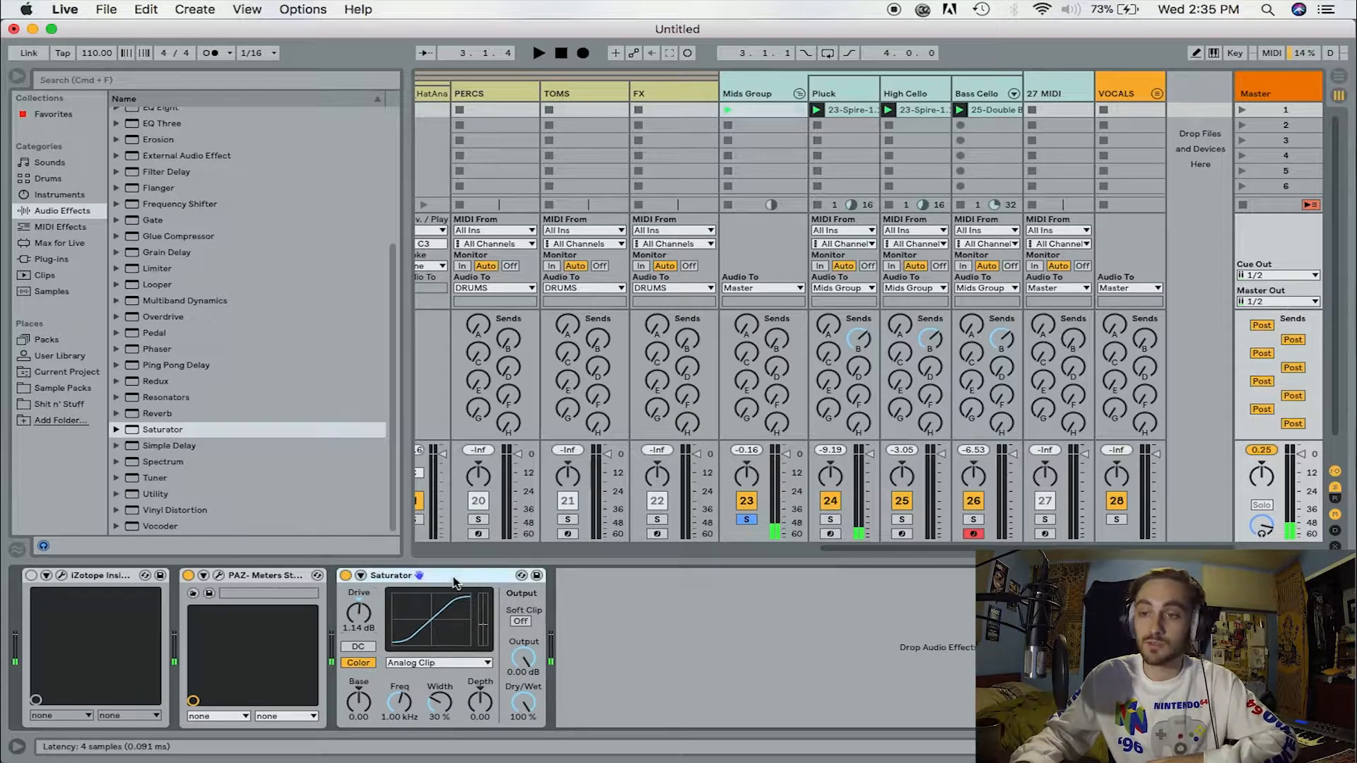